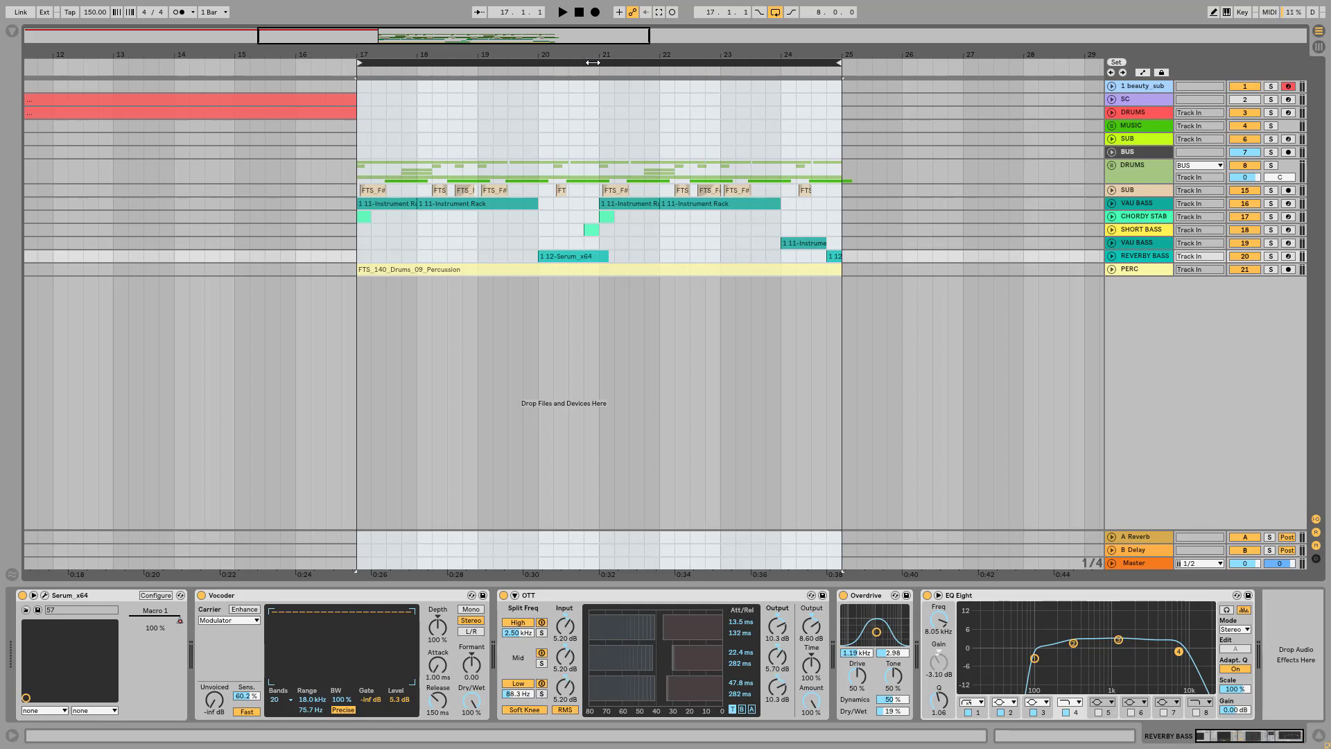
Play the looped eight-bar section from bar 17 and stop playback.
left_click(593, 62)
key("space")
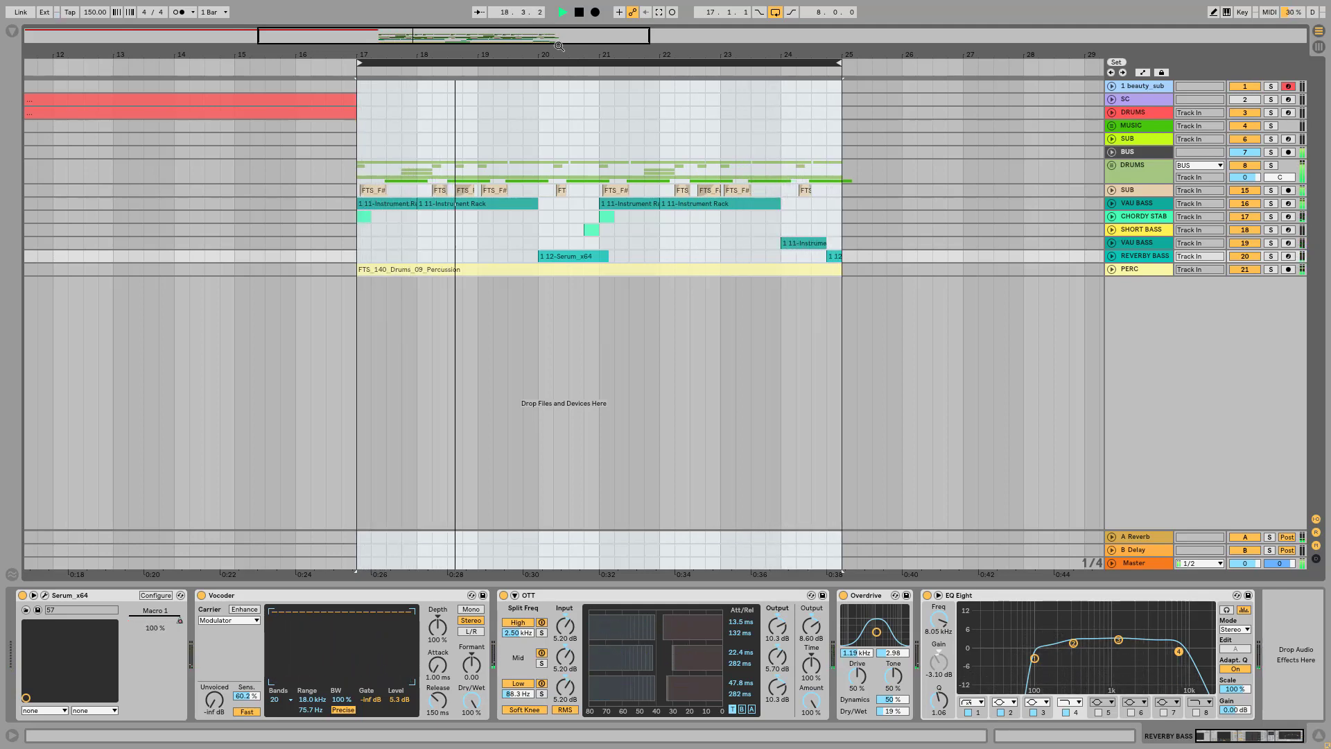
left_click(579, 12)
Unfold and solo the REVERBY BASS track and play its Serum clip from bar 20.
left_click(568, 256)
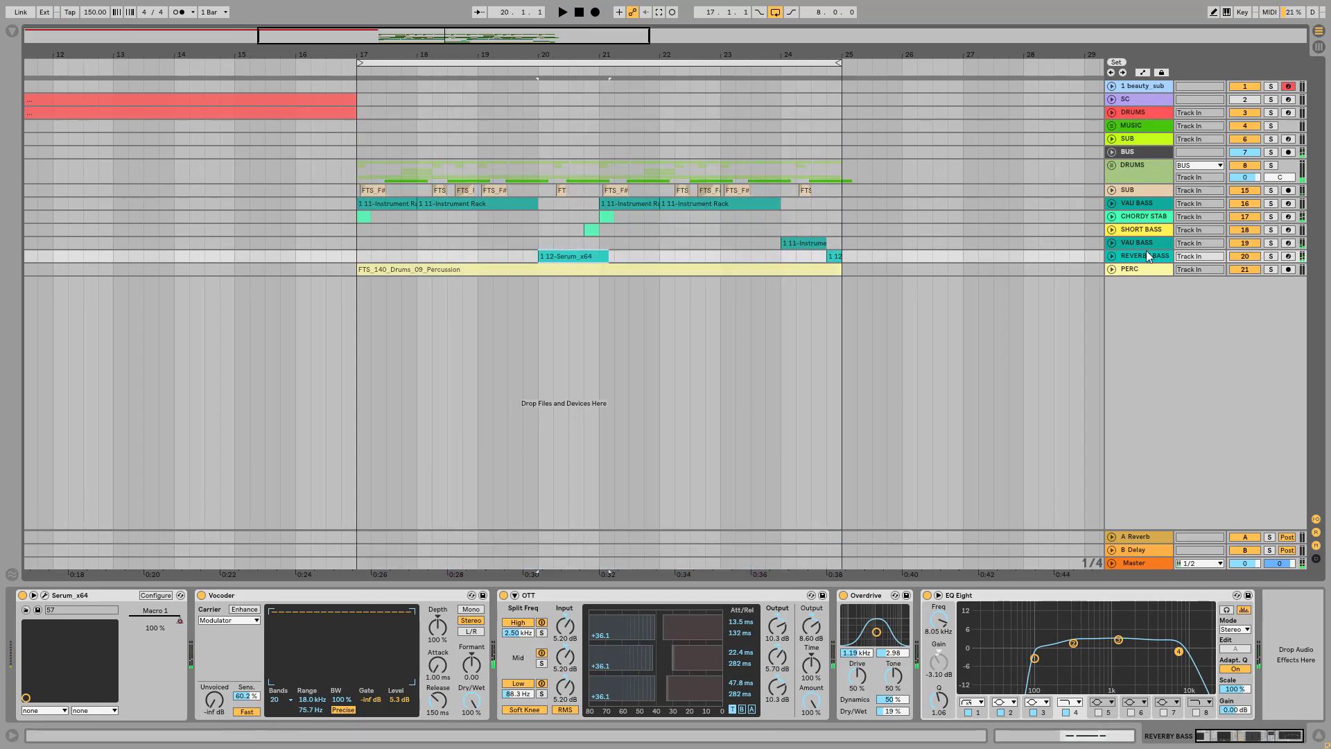
left_click(1112, 256)
left_click(1271, 257)
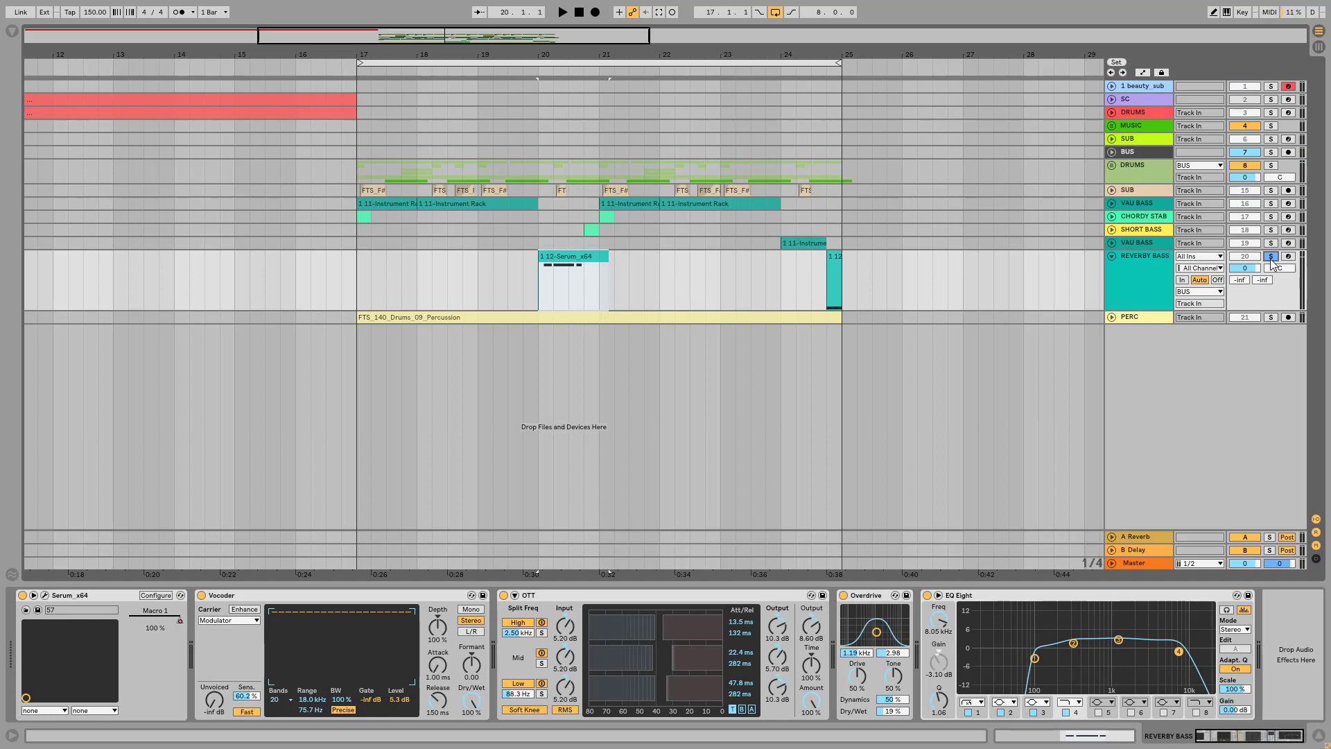
key("space")
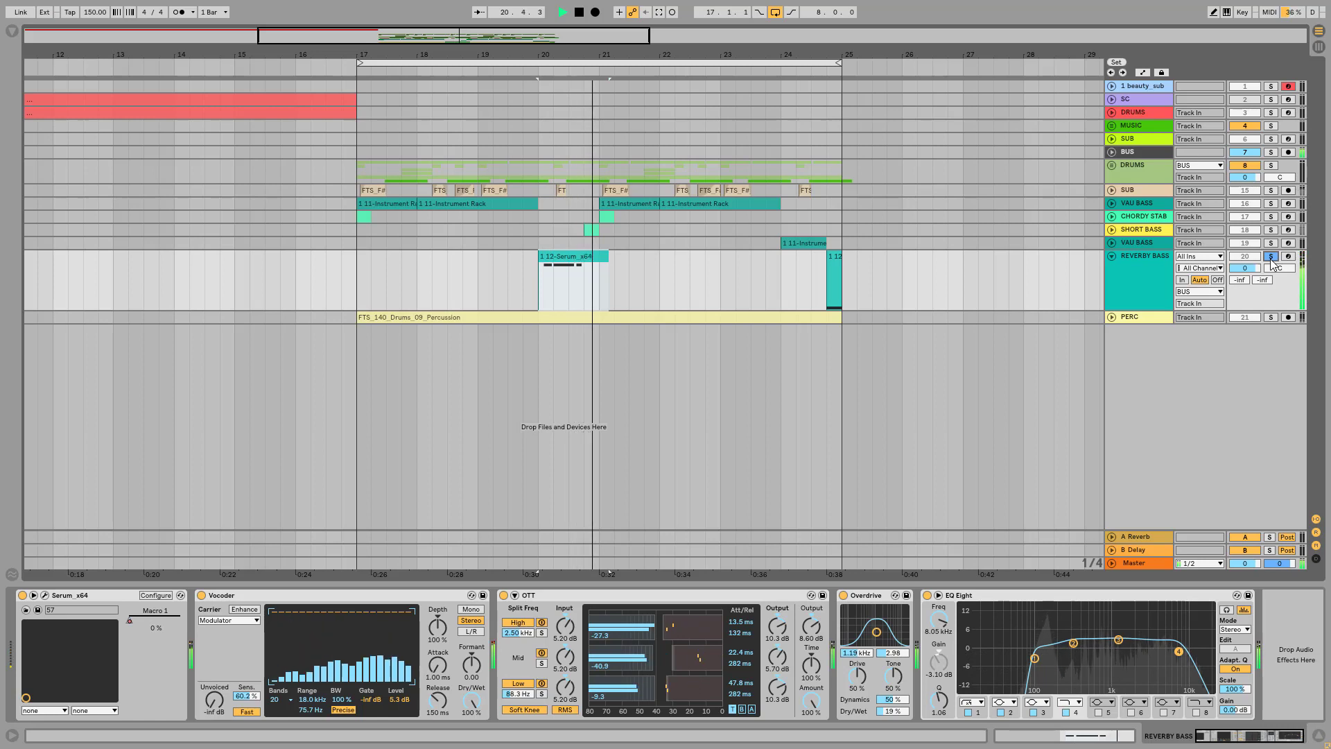
Solo the SHORT BASS track together with REVERBY BASS and play both basses.
left_click(1155, 230)
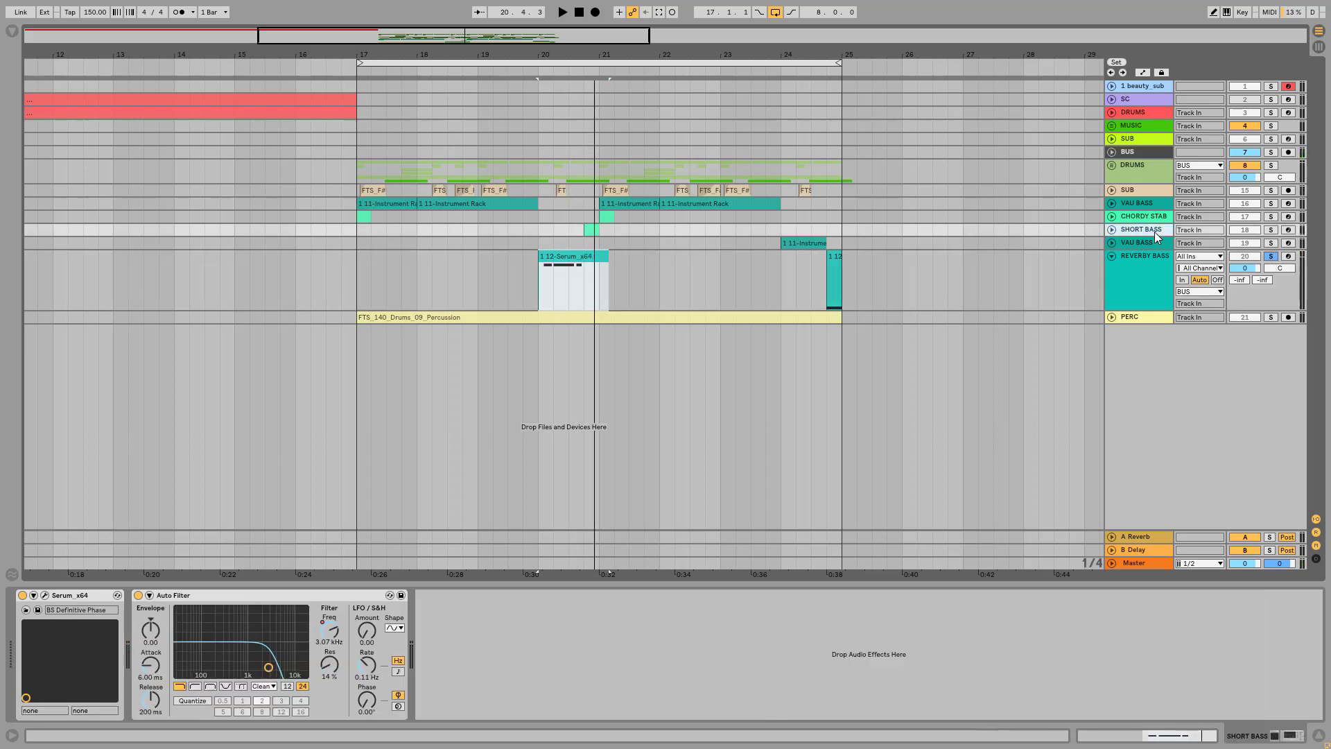
left_click(1271, 230)
key("space")
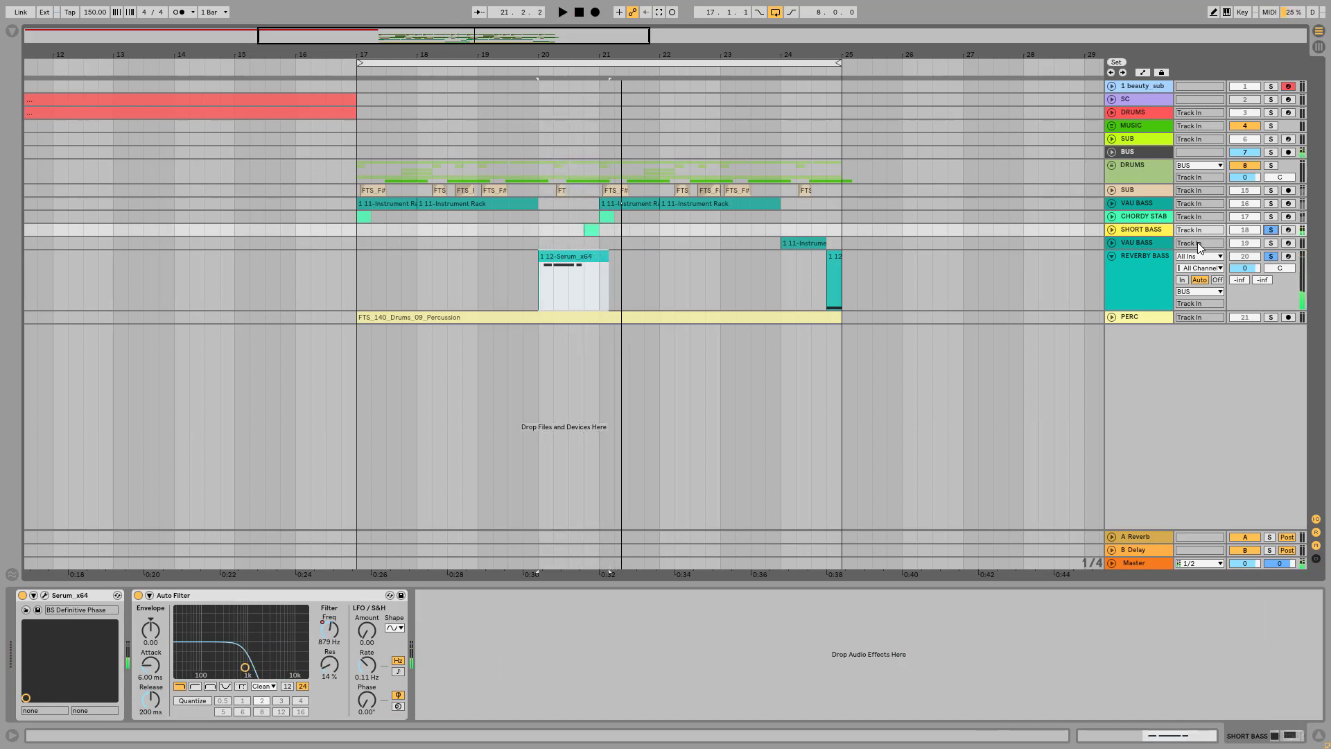
Open the Serum synth of the REVERBY BASS track and move its window clear of the device chain.
left_click(1152, 259)
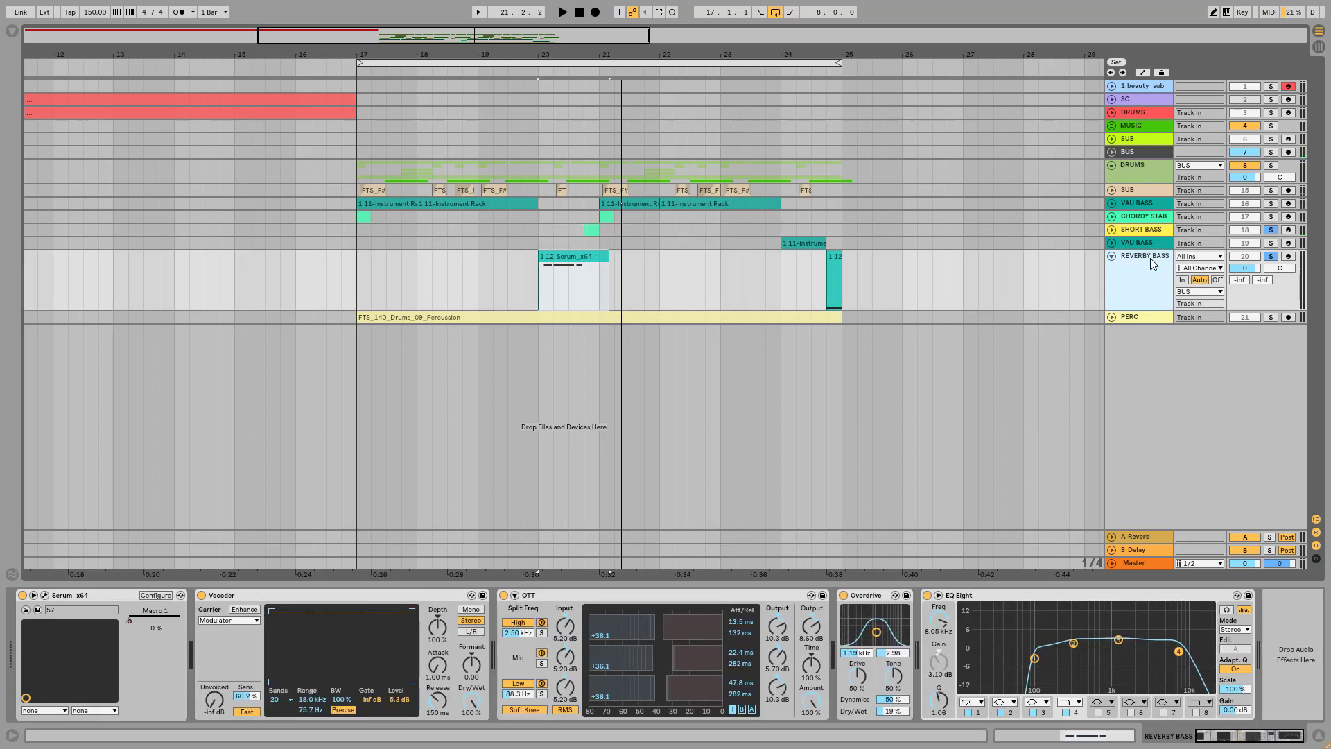
left_click(44, 595)
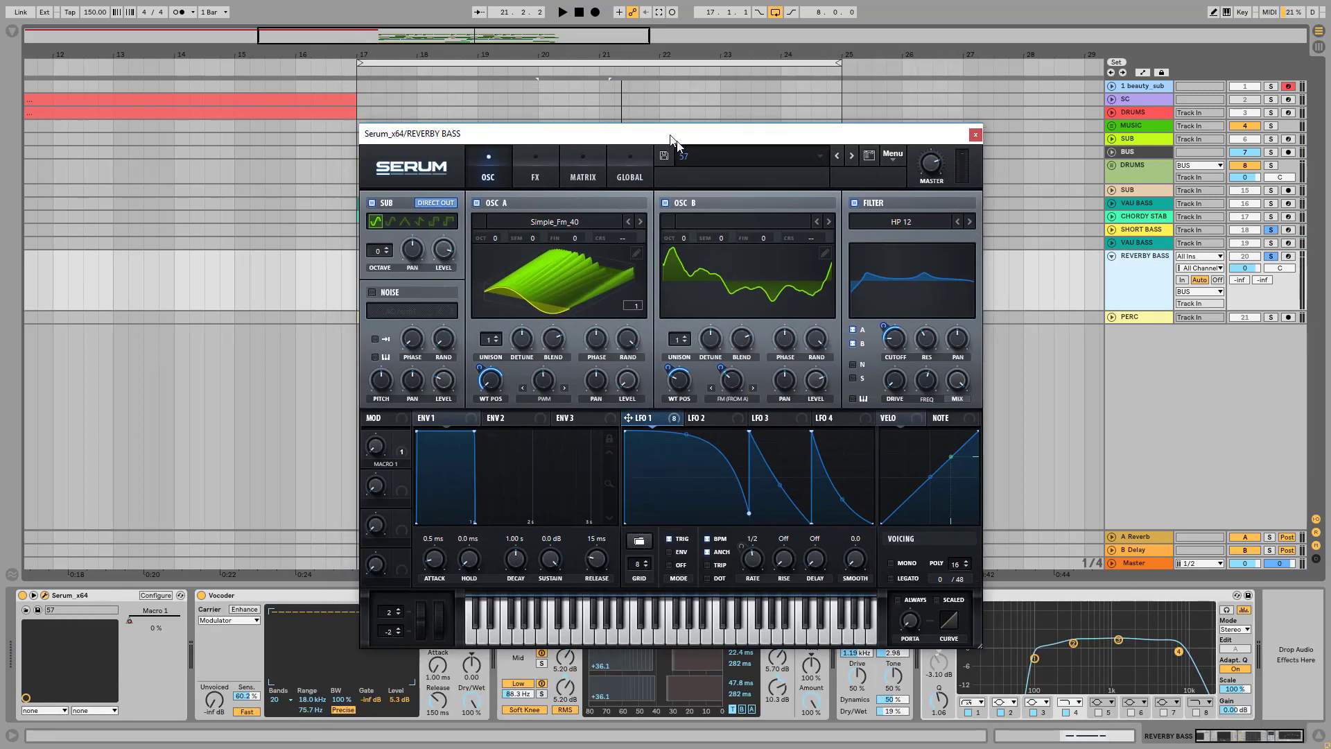
left_click_drag(671, 139, 701, 61)
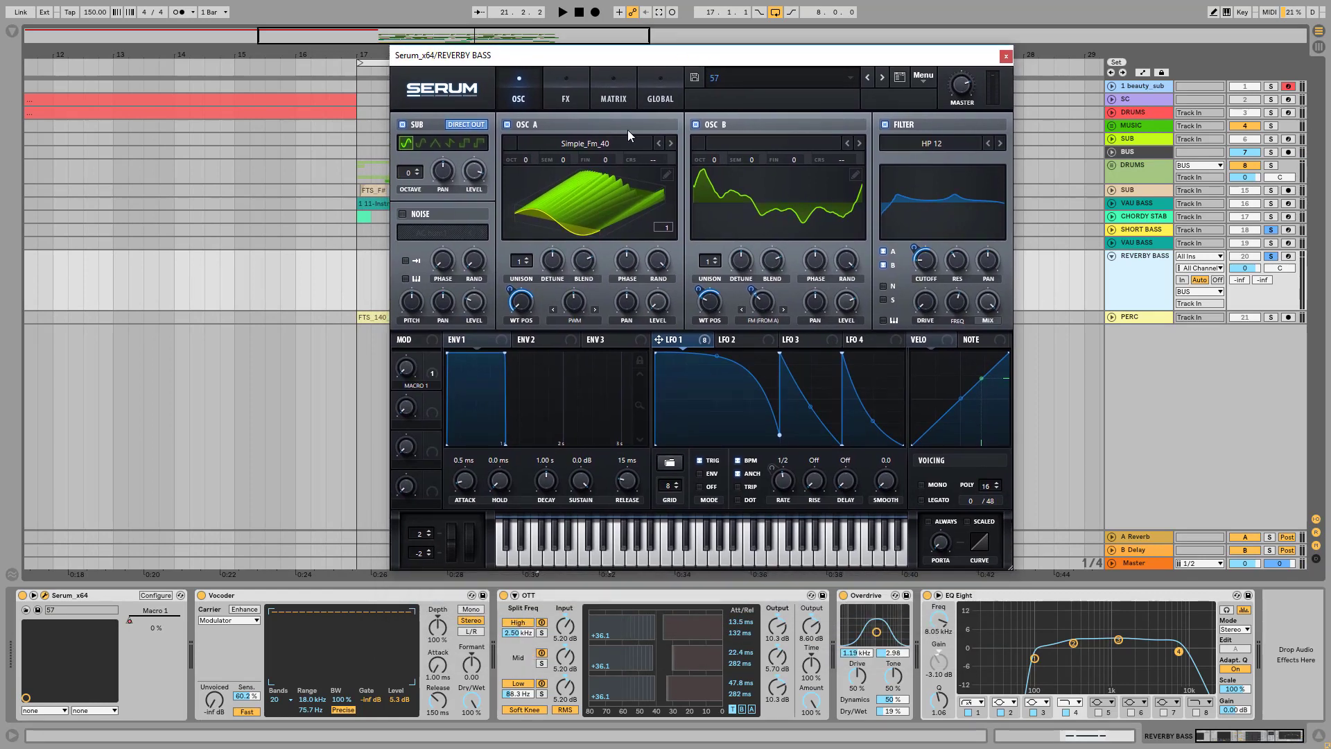
Show oscillator A's wavetable as a 2D waveform and set its warp mode to Off.
left_click(557, 213)
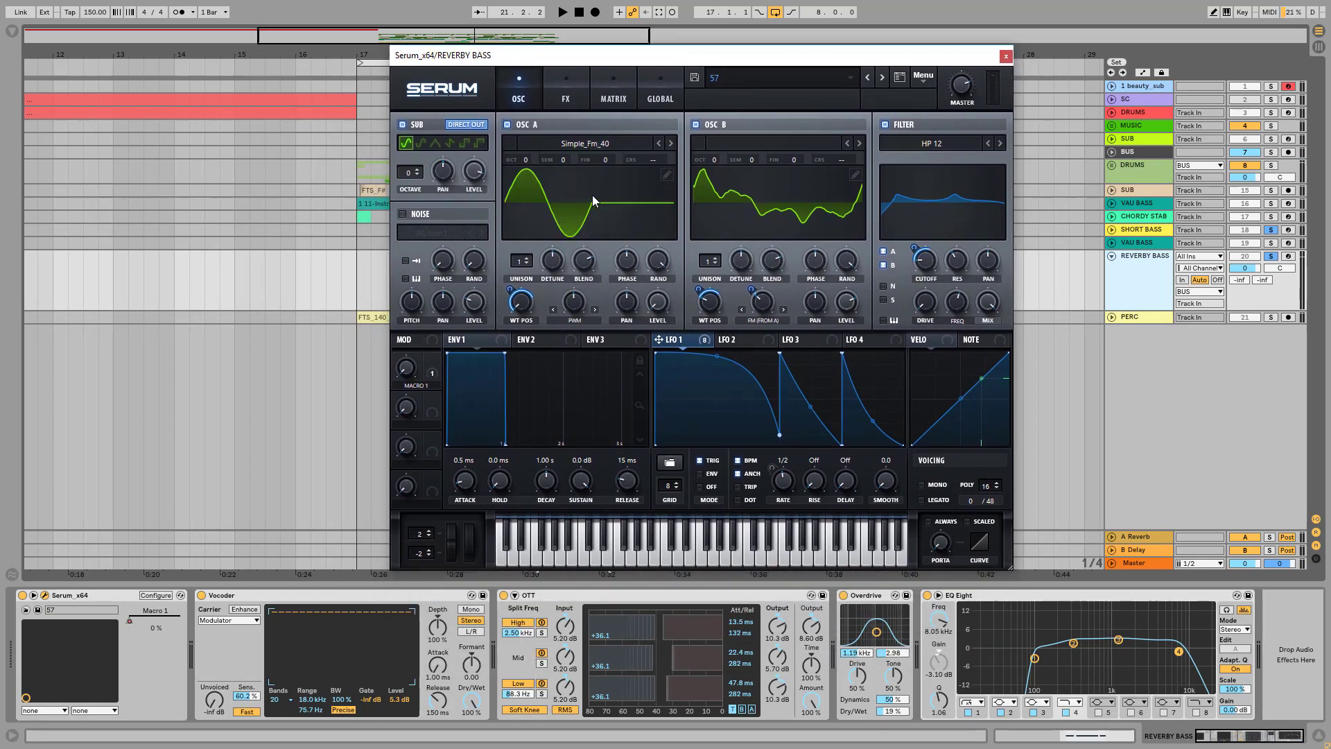
left_click(578, 327)
left_click(582, 335)
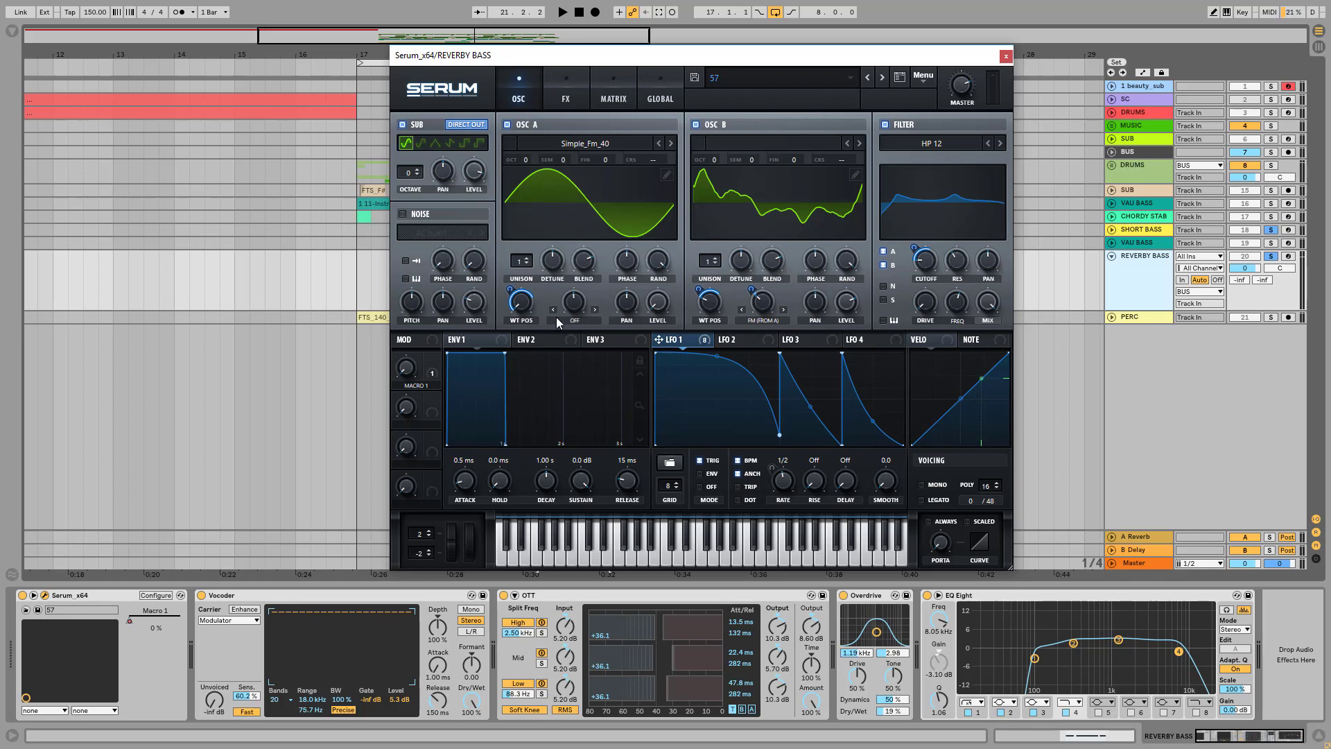
Sweep oscillator A's wavetable position up and down to compare its waveforms, keeping the warp mode Off.
right_click(517, 307)
left_click(518, 307)
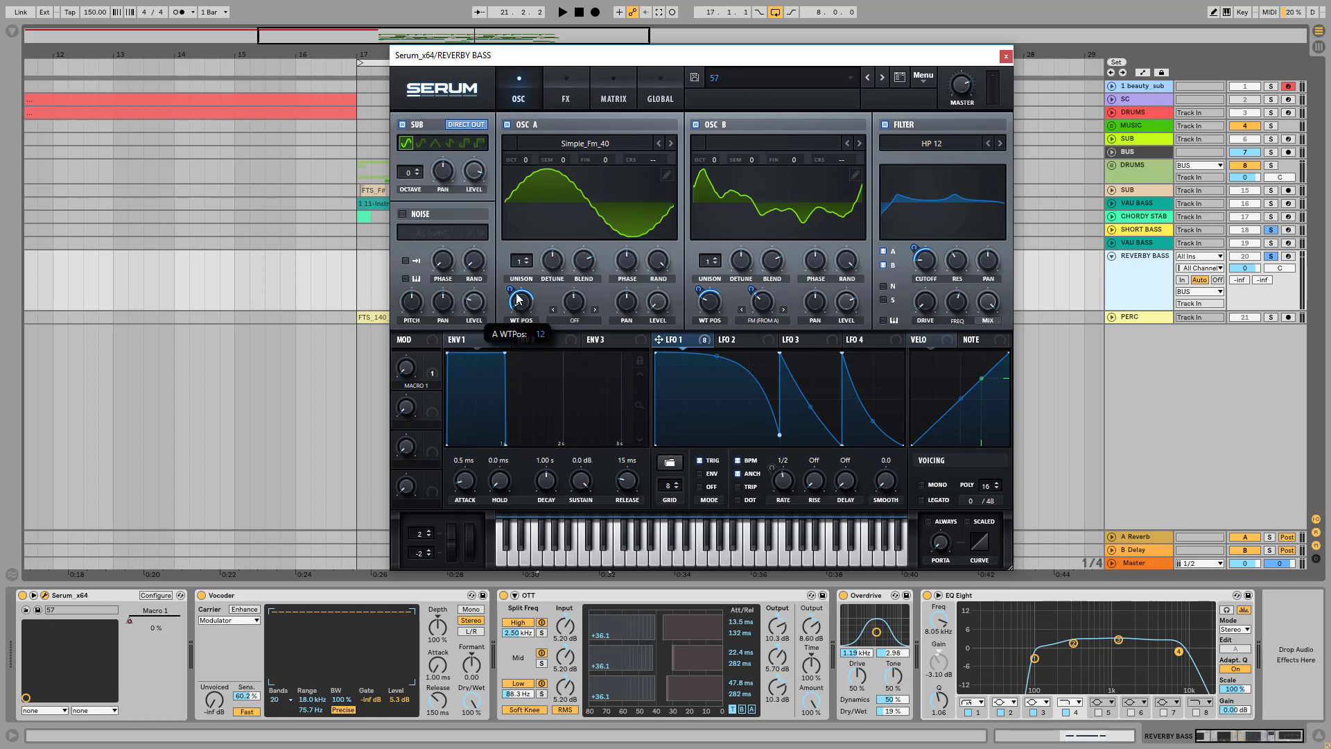
left_click_drag(517, 307, 534, 283)
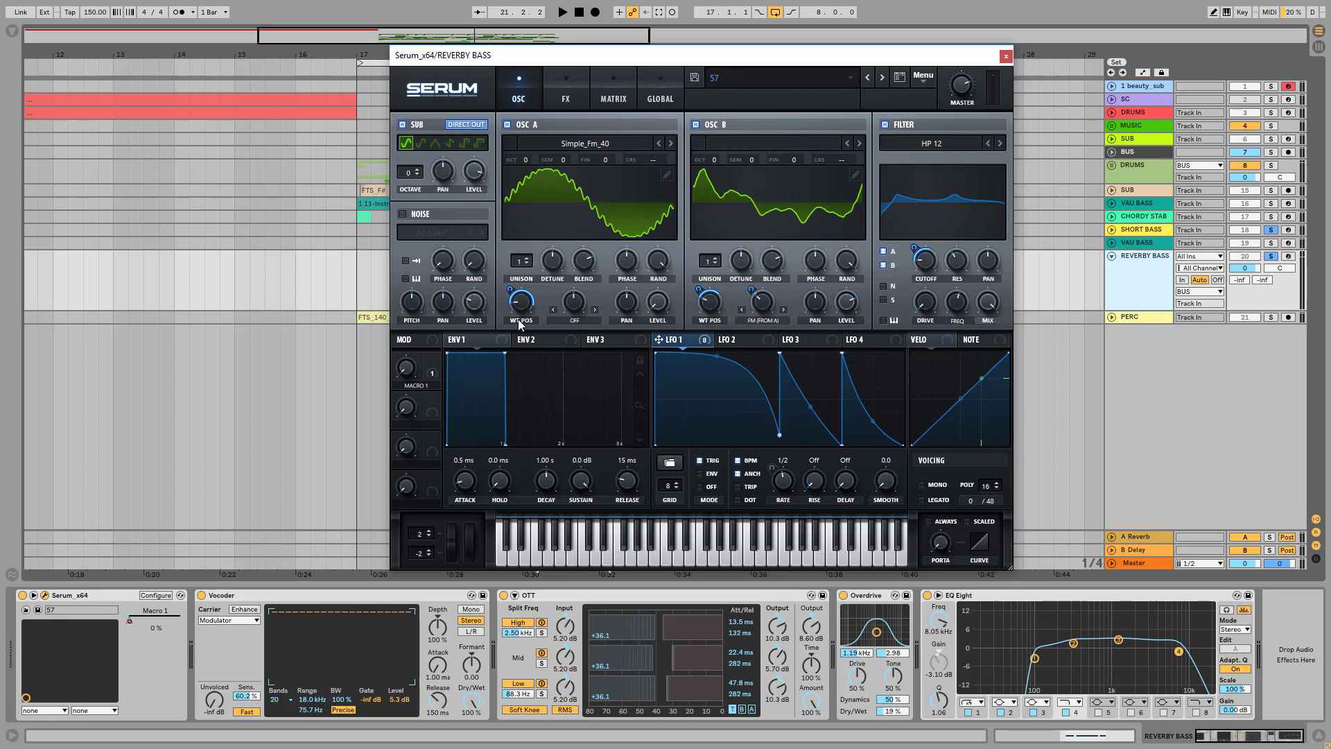
left_click_drag(520, 305, 518, 188)
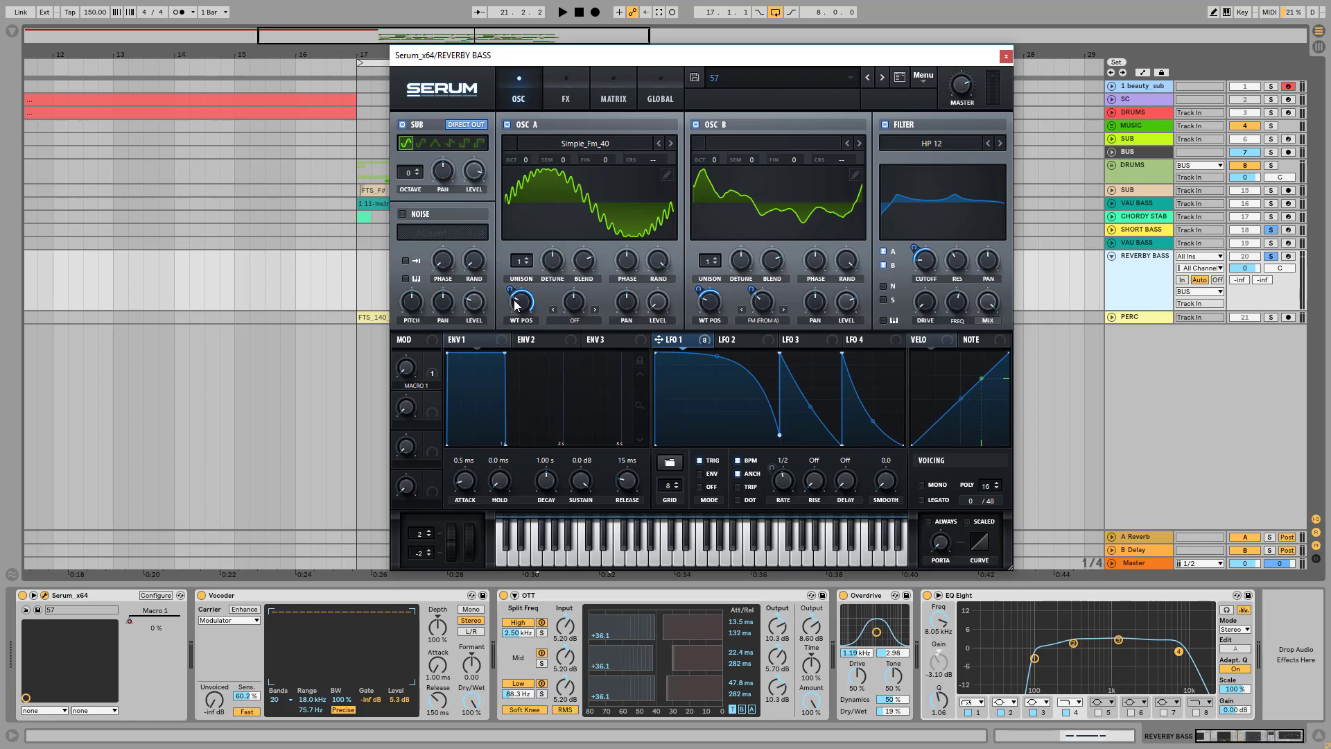
left_click_drag(517, 304, 534, 353)
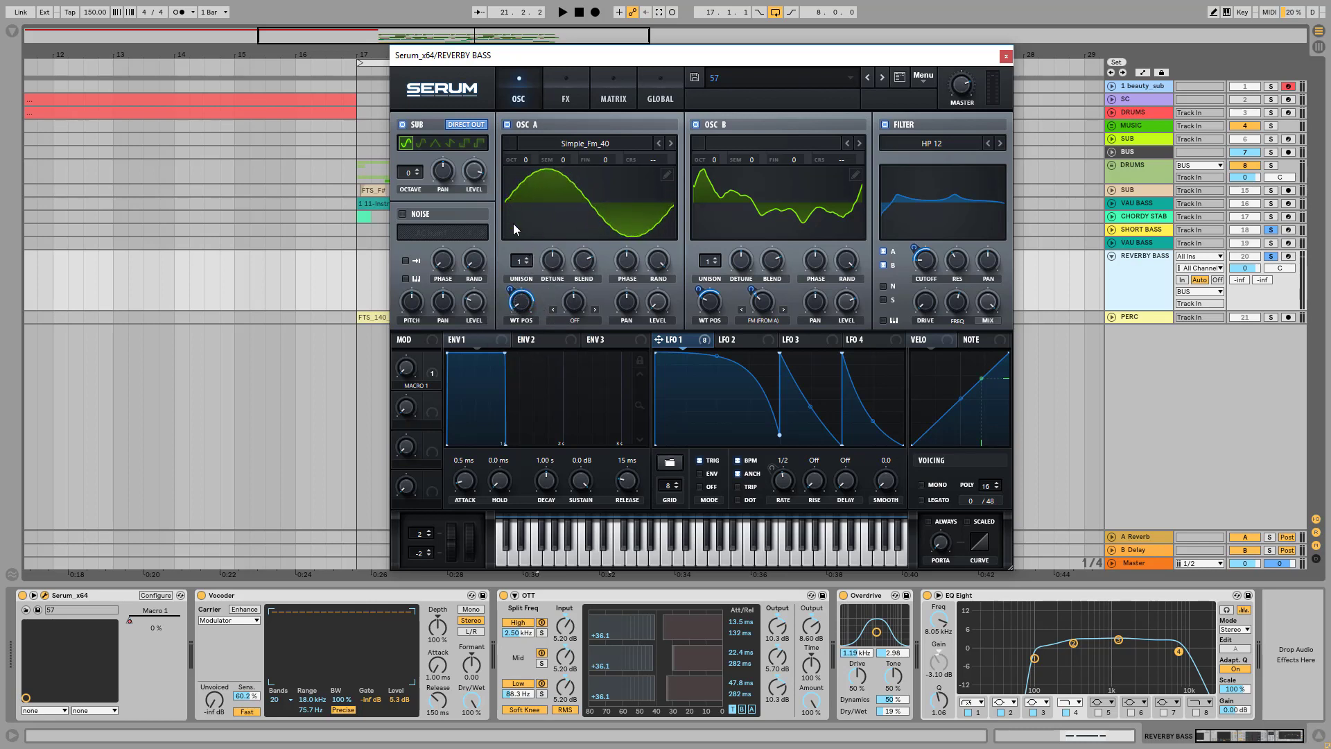
left_click(576, 320)
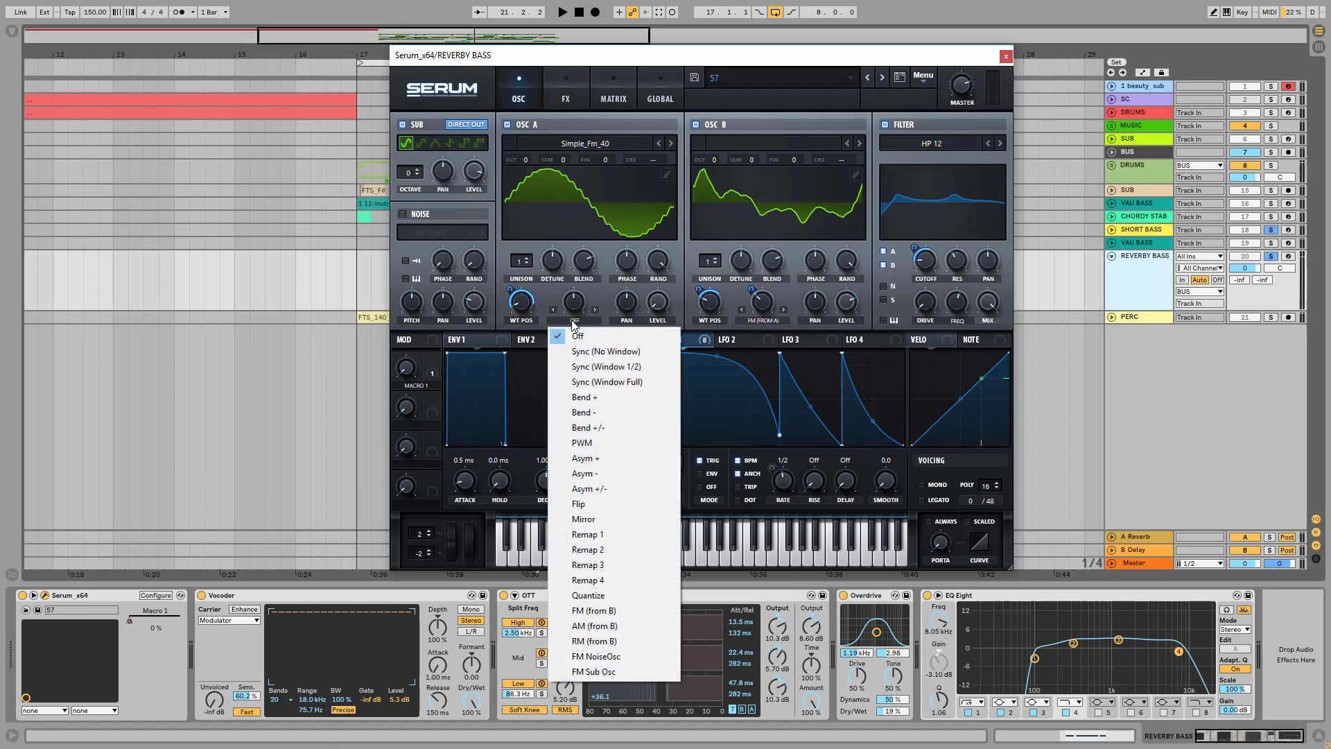
left_click(576, 337)
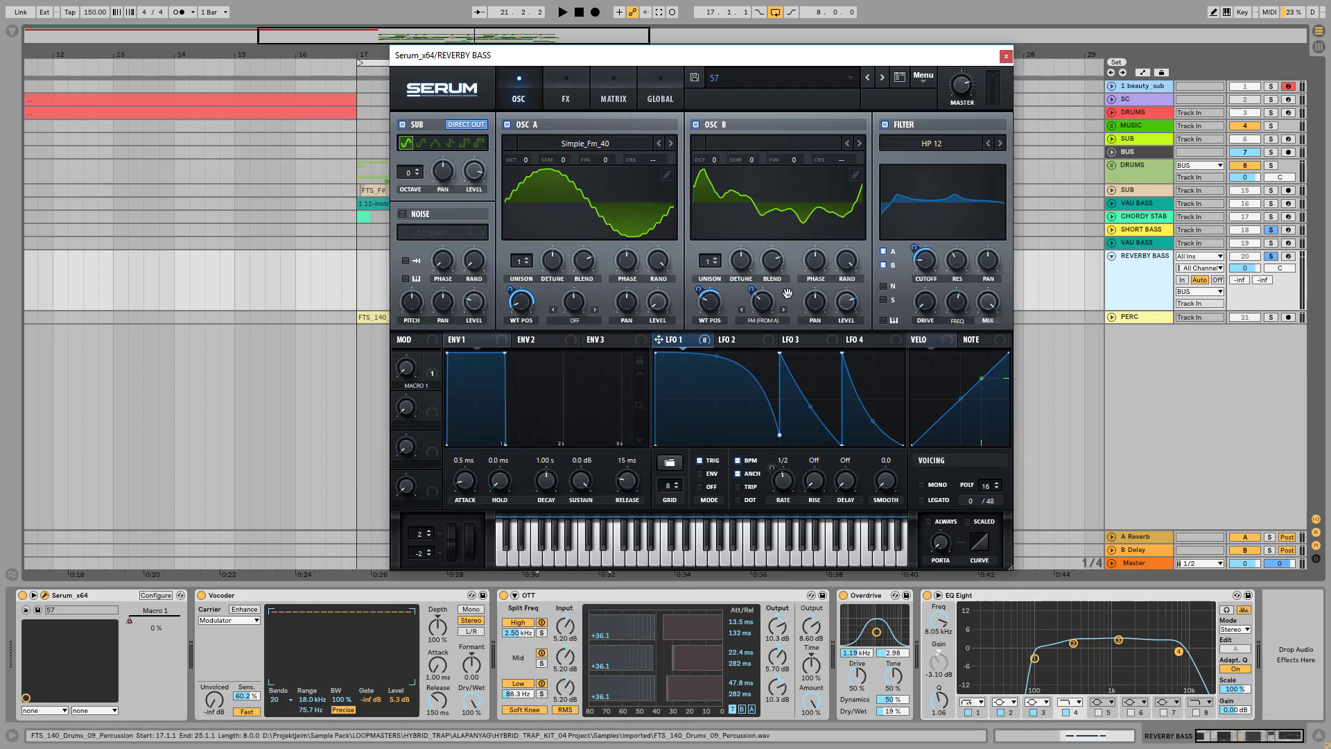
Switch oscillator B to the 3D wavetable view and set its wavetable position to 1.
left_click(747, 205)
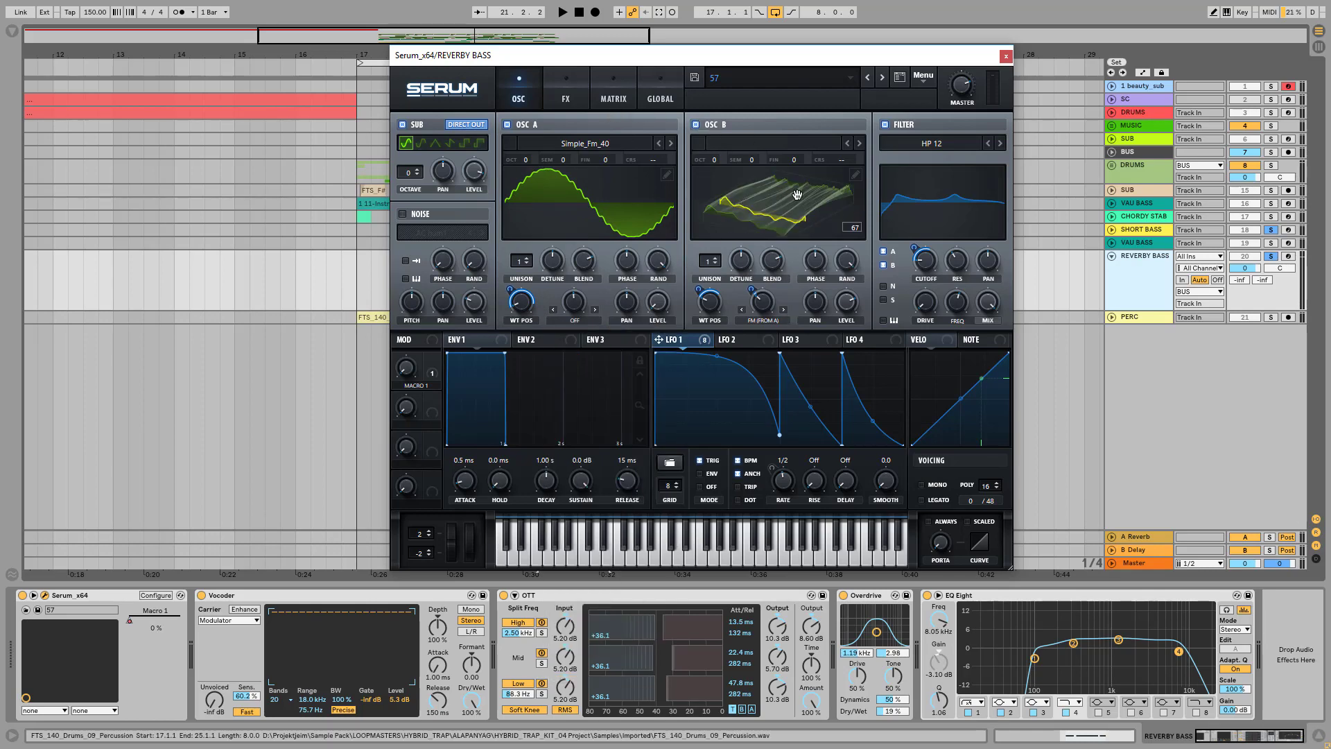
left_click(797, 194)
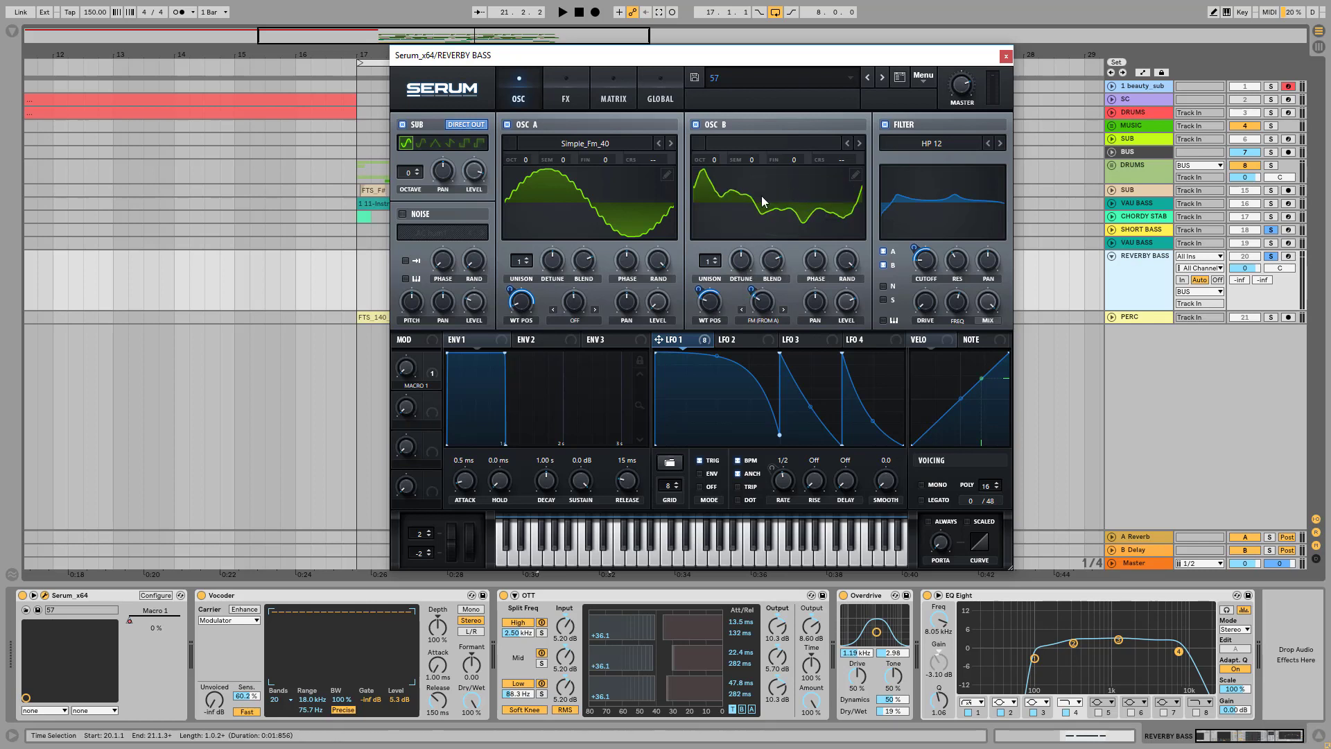
left_click(761, 195)
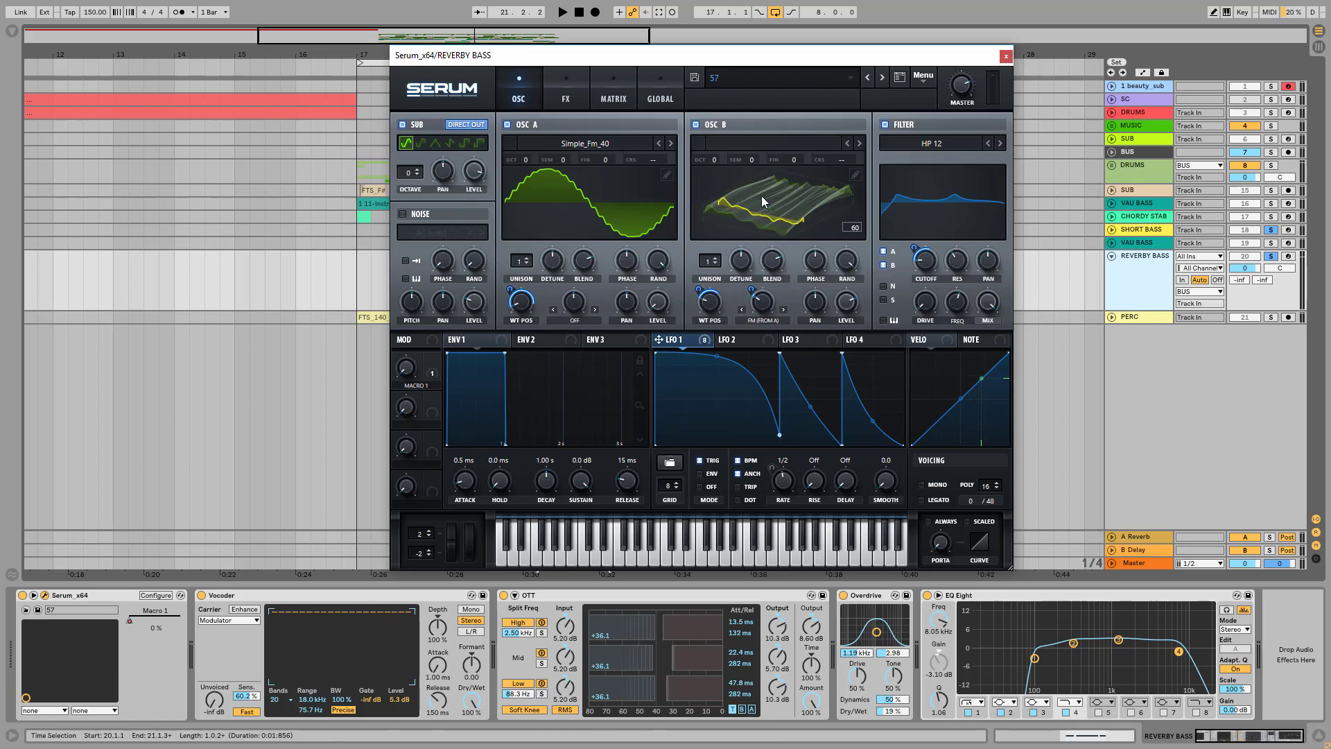
left_click_drag(712, 308, 702, 371)
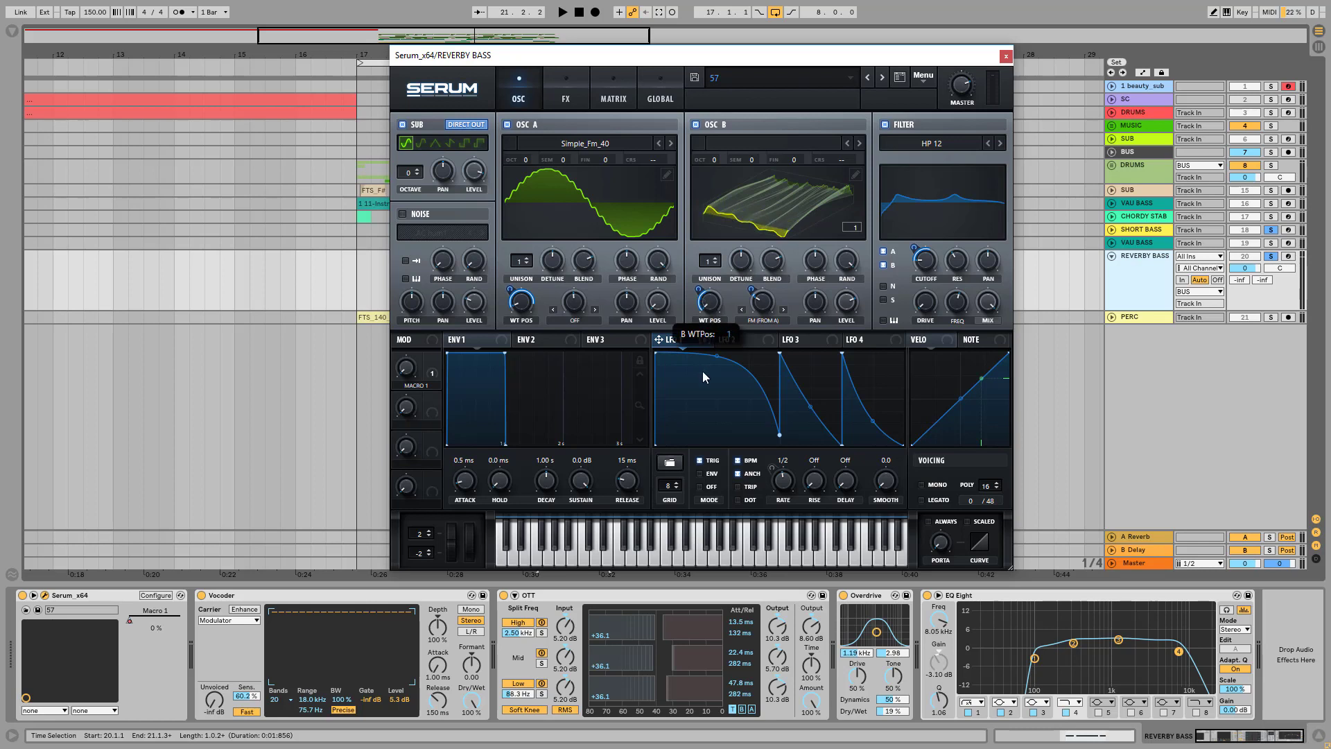
Show oscillator B as a 2D waveform, sweep its wavetable position to the end and bring it back to 20.
left_click(726, 218)
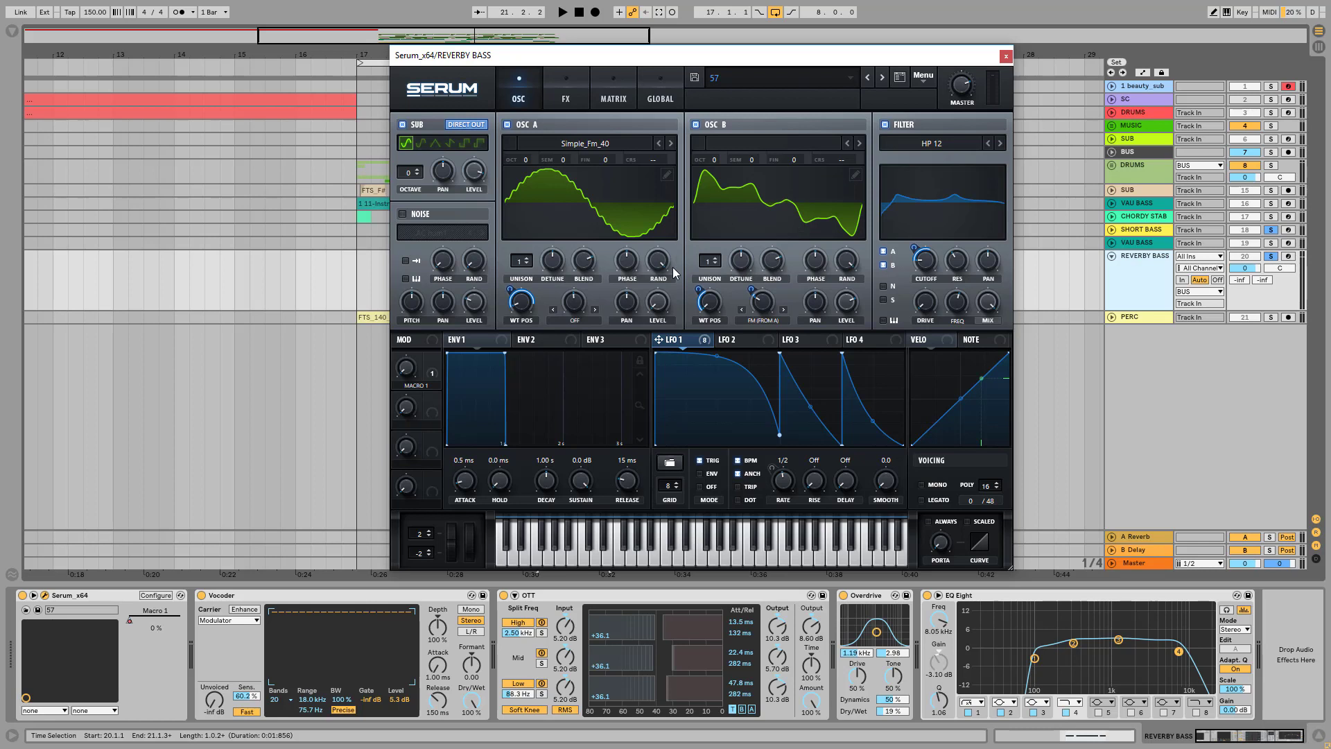
left_click_drag(710, 306, 690, 91)
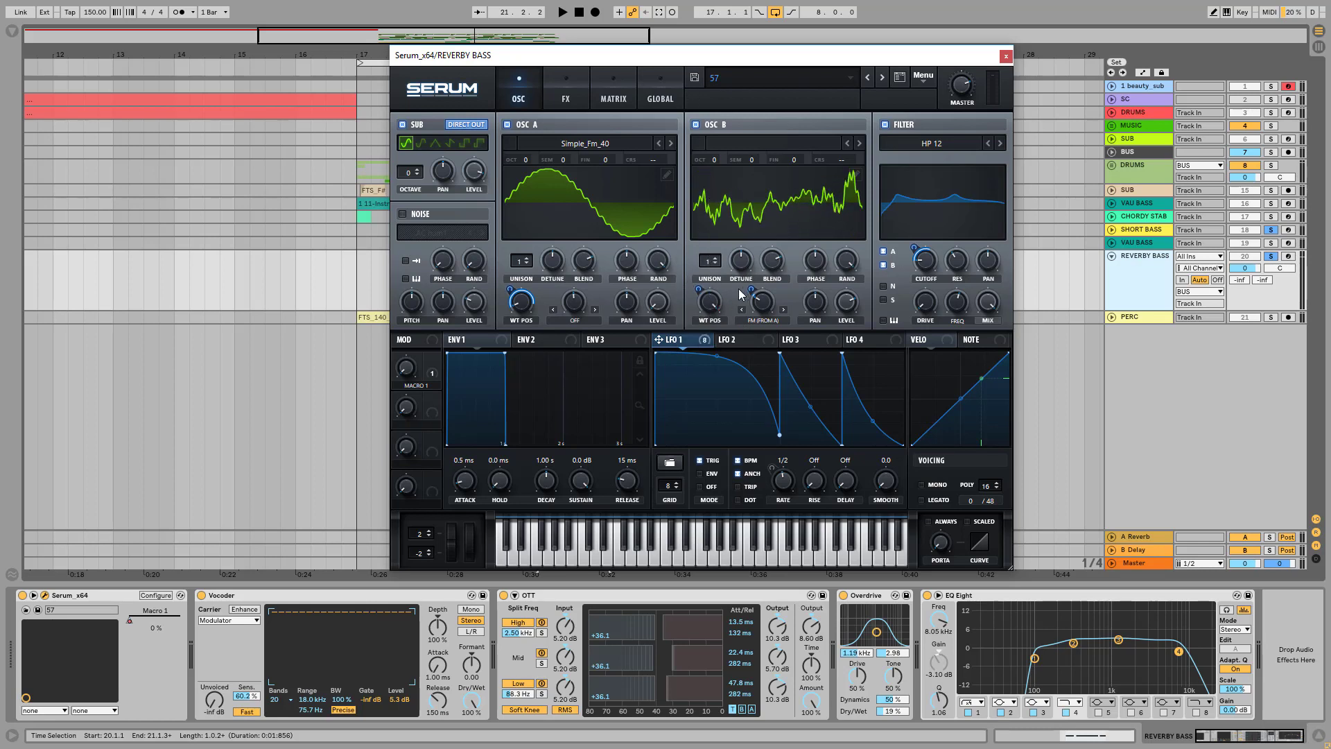
mouse_move(707, 298)
left_click_drag(706, 286, 713, 303)
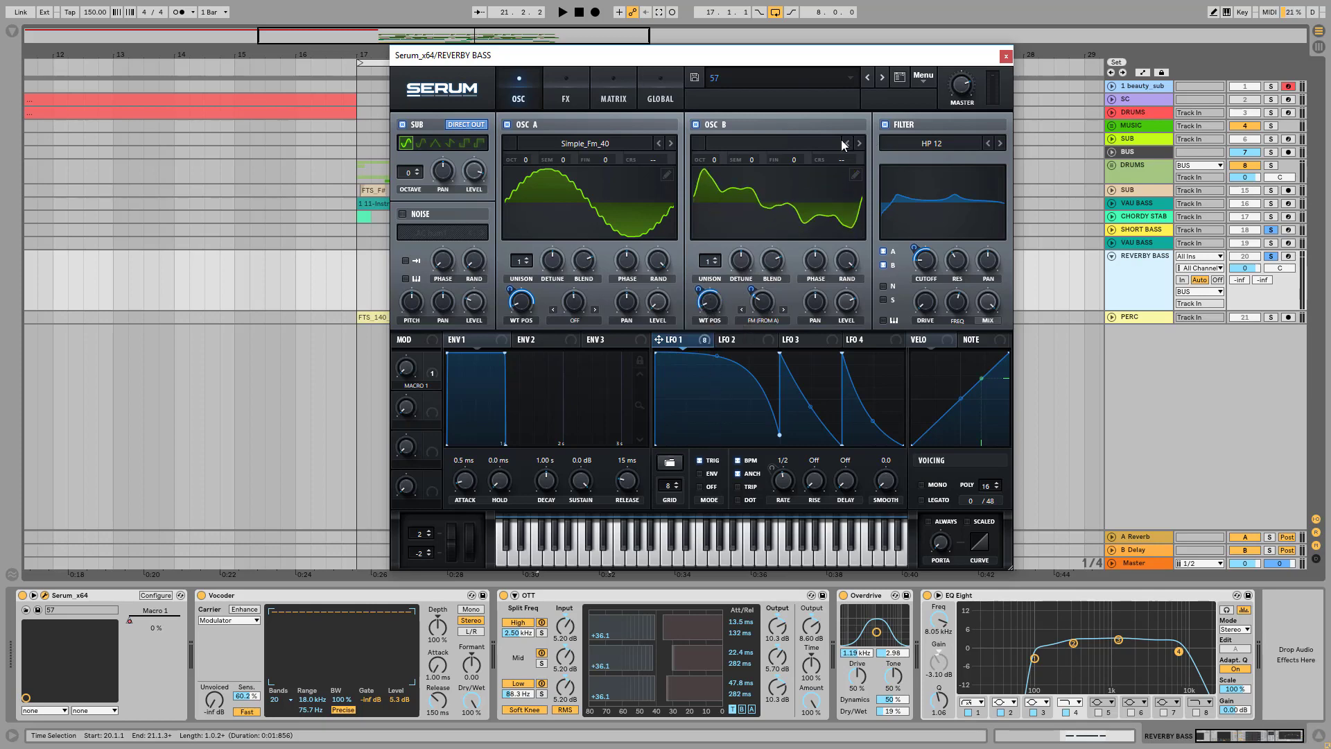
Look through the Morph options in oscillator B's wavetable editor and close the editor.
left_click(855, 177)
left_click(546, 219)
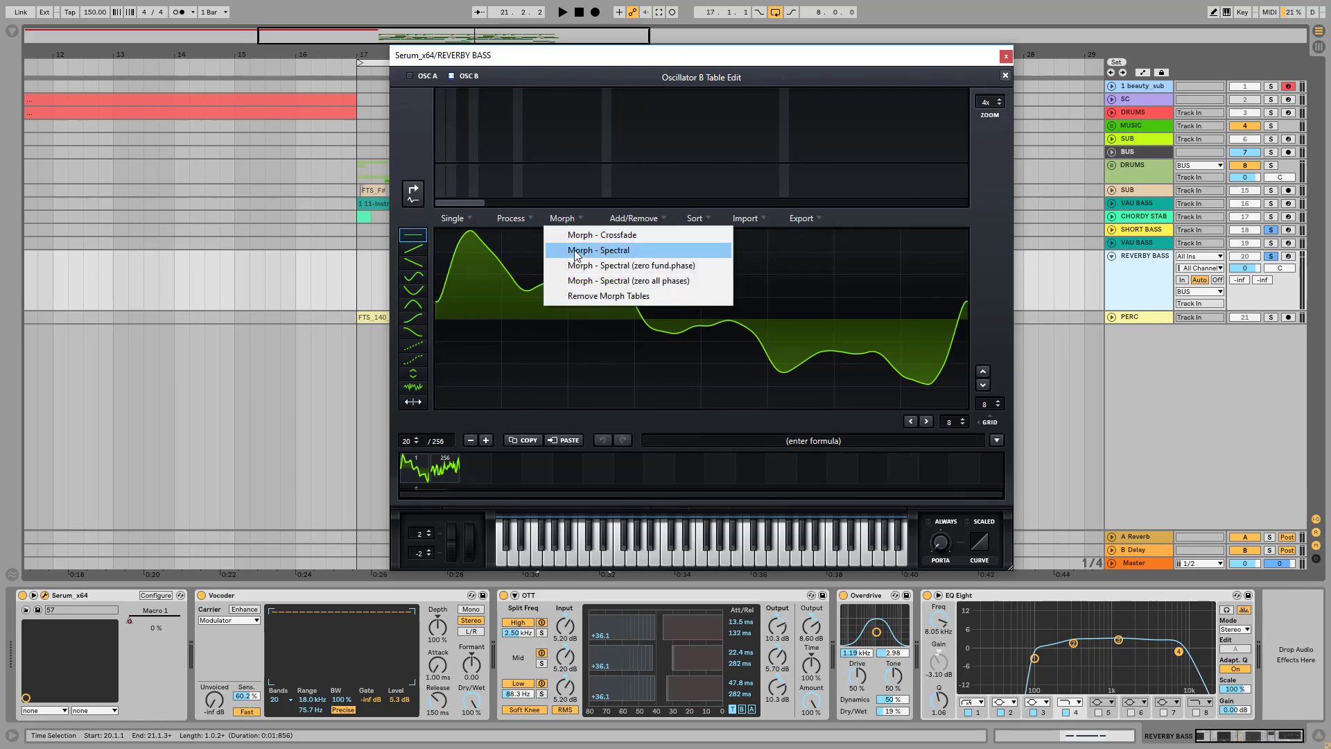
left_click(907, 223)
left_click(1004, 76)
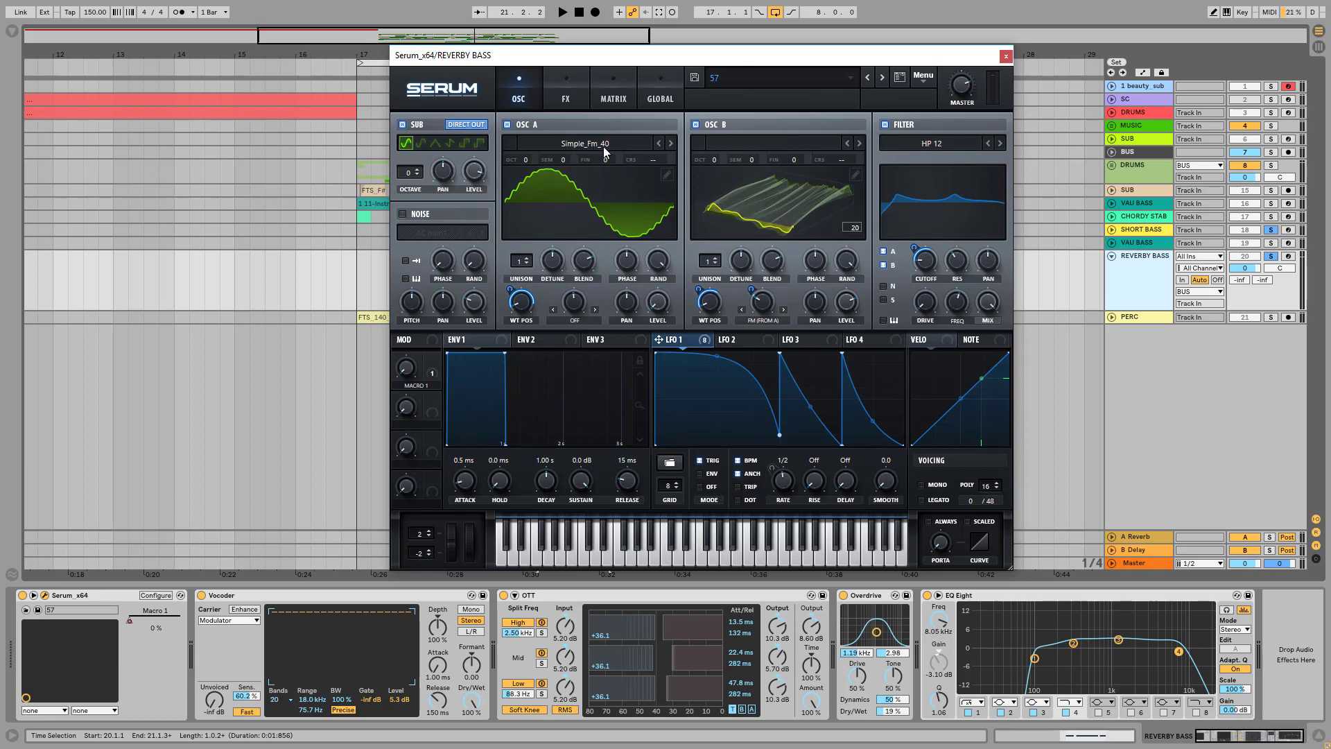
Set oscillator A's warp mode to PWM and its wavetable position to 66.
left_click_drag(521, 300, 521, 281)
left_click(579, 320)
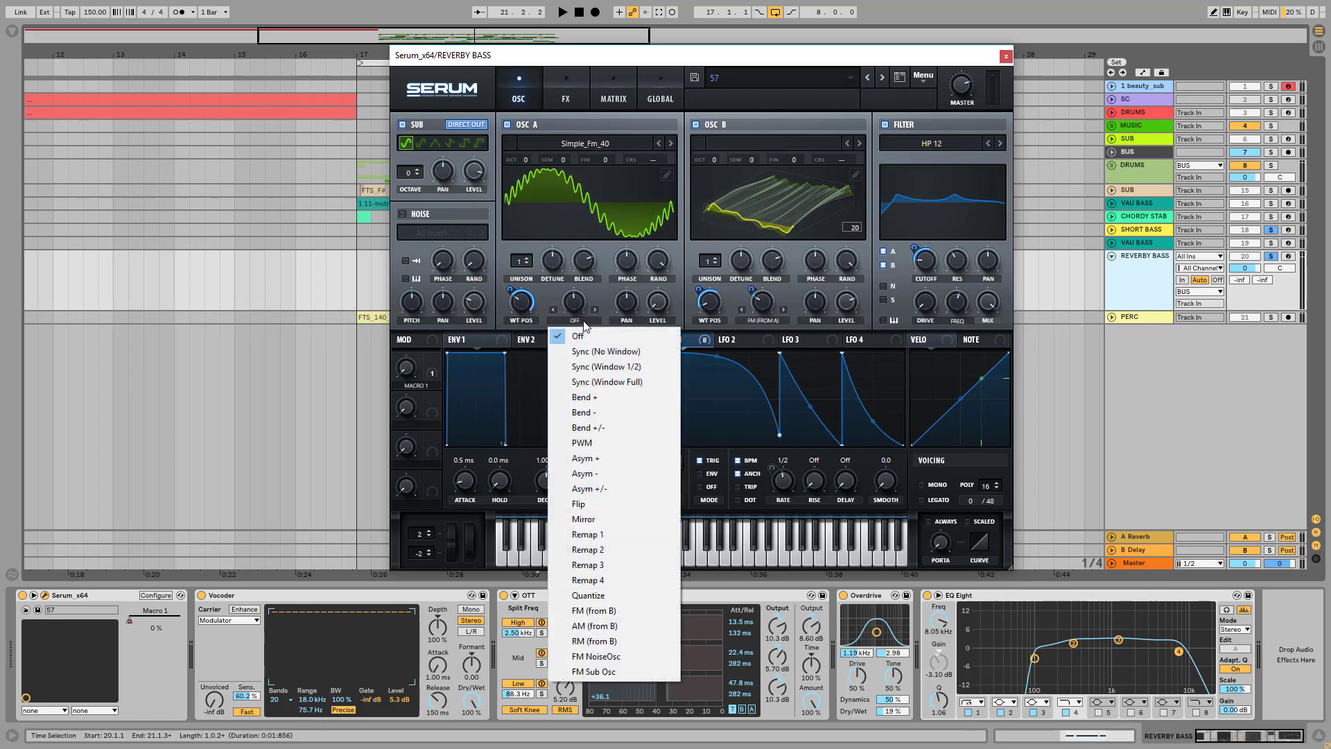
left_click(594, 443)
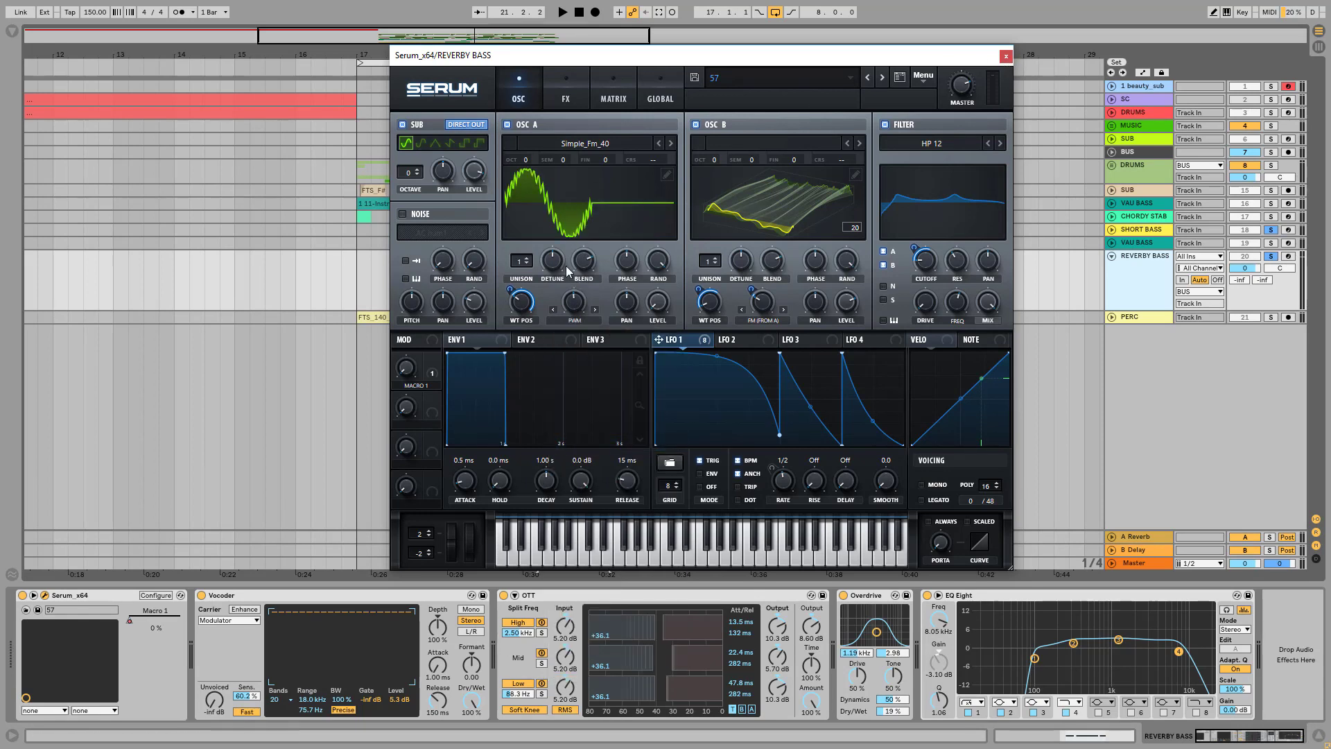
left_click_drag(515, 308, 527, 354)
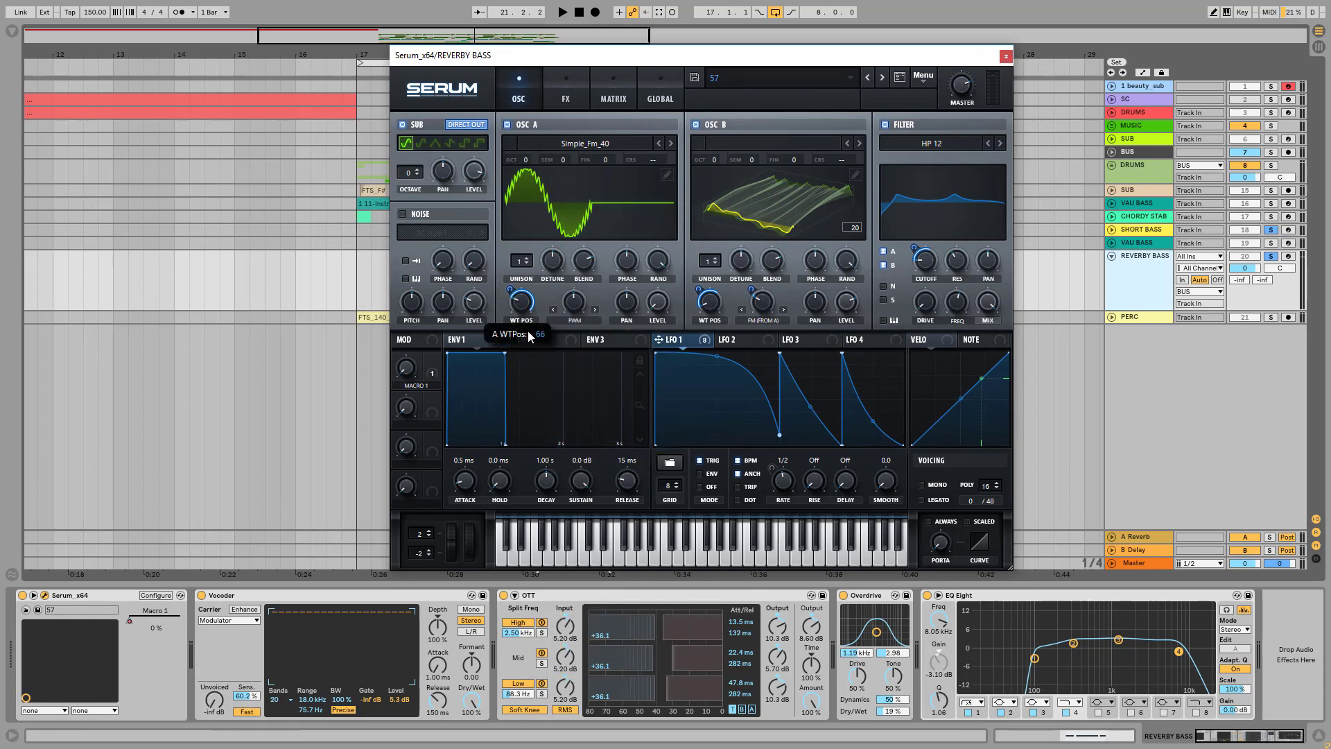
Play the REVERBY BASS clip from bar 20 beside the open Serum window to hear the patch.
left_click_drag(693, 55, 797, 334)
left_click(590, 257)
key("space")
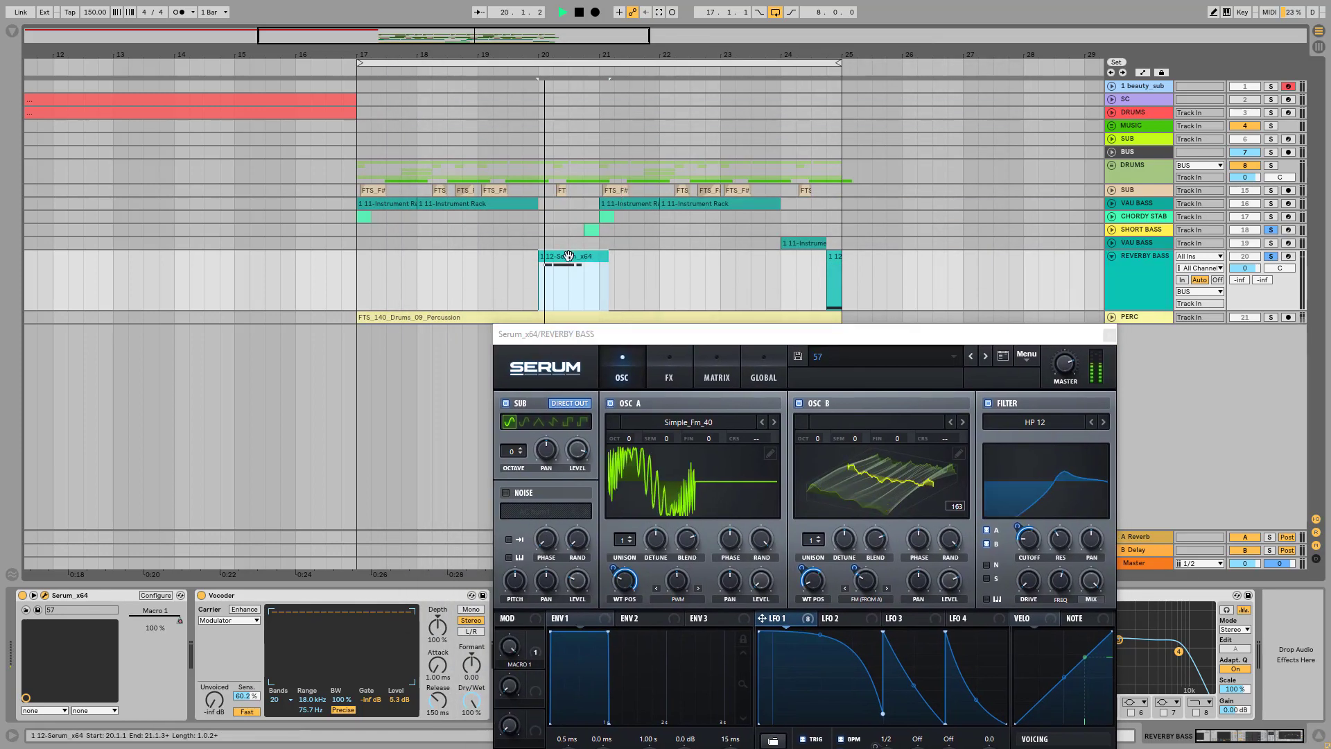
key("space")
left_click_drag(718, 340, 688, 146)
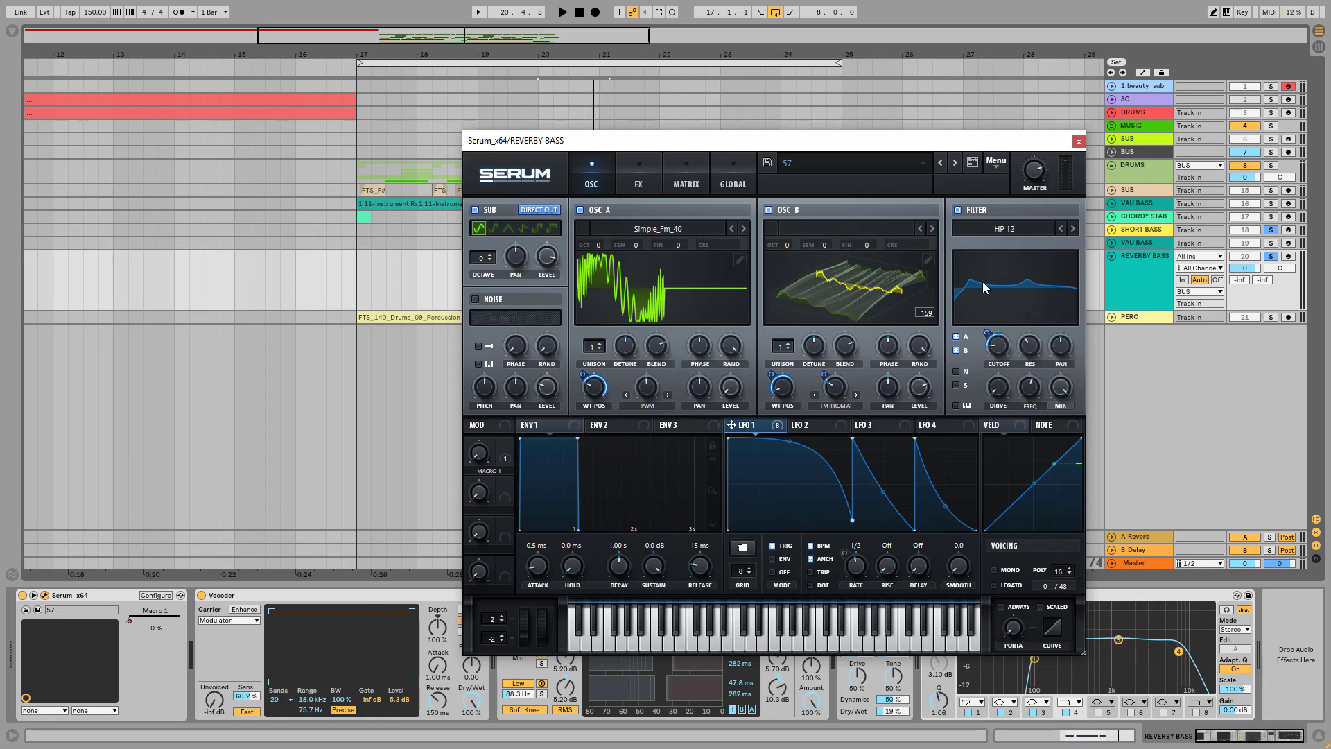
Adjust the cutoff of Serum's HP 12 filter to about 80 Hz.
left_click_drag(1013, 278, 997, 357)
right_click(996, 355)
left_click(996, 355)
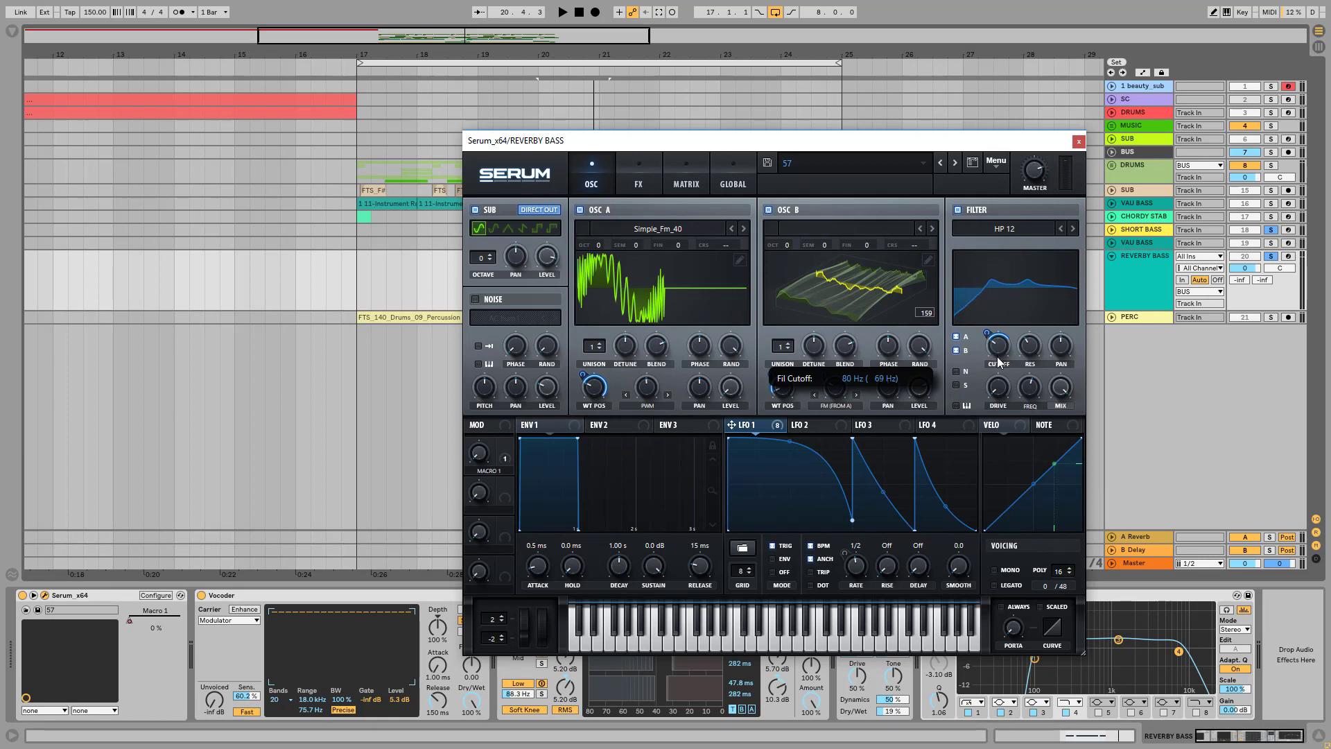
left_click_drag(997, 356, 997, 365)
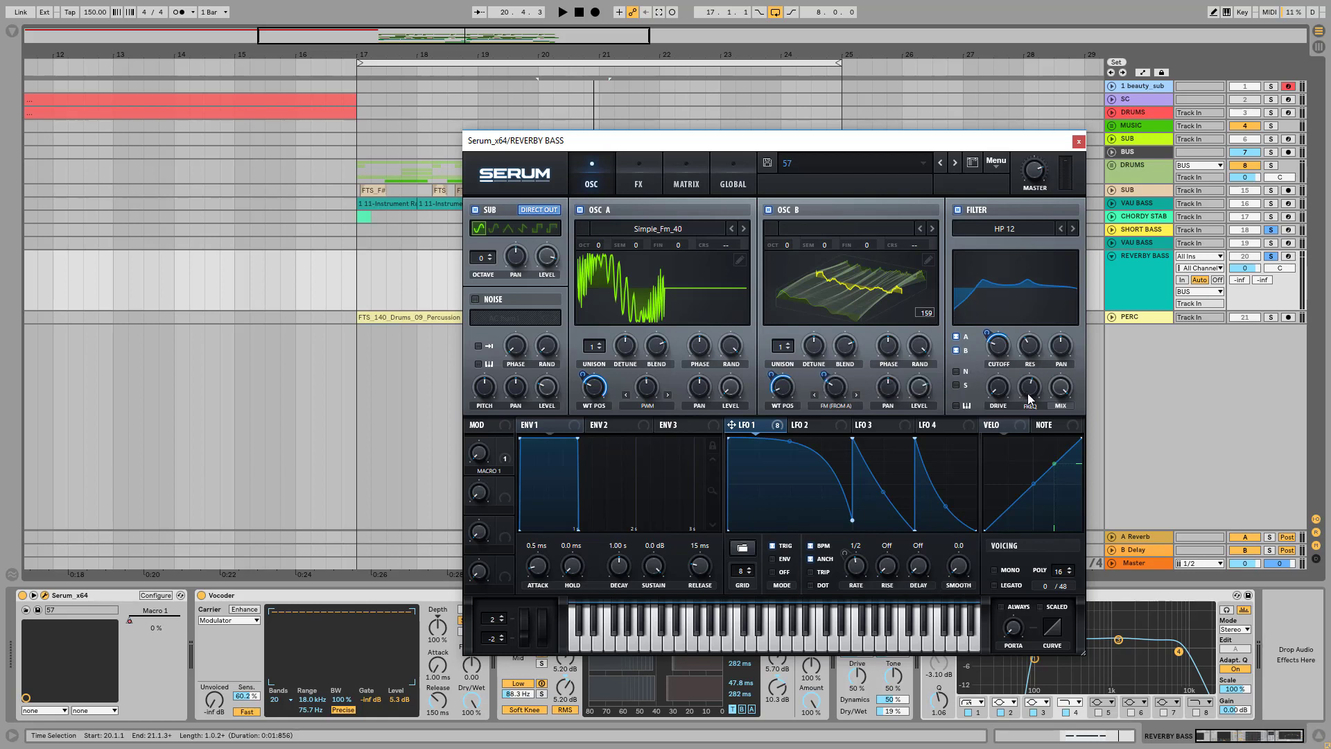
Adjust the HP 12 filter's Freq control around 49%.
mouse_move(1033, 387)
left_click_drag(1033, 387, 1034, 399)
left_click(1029, 397)
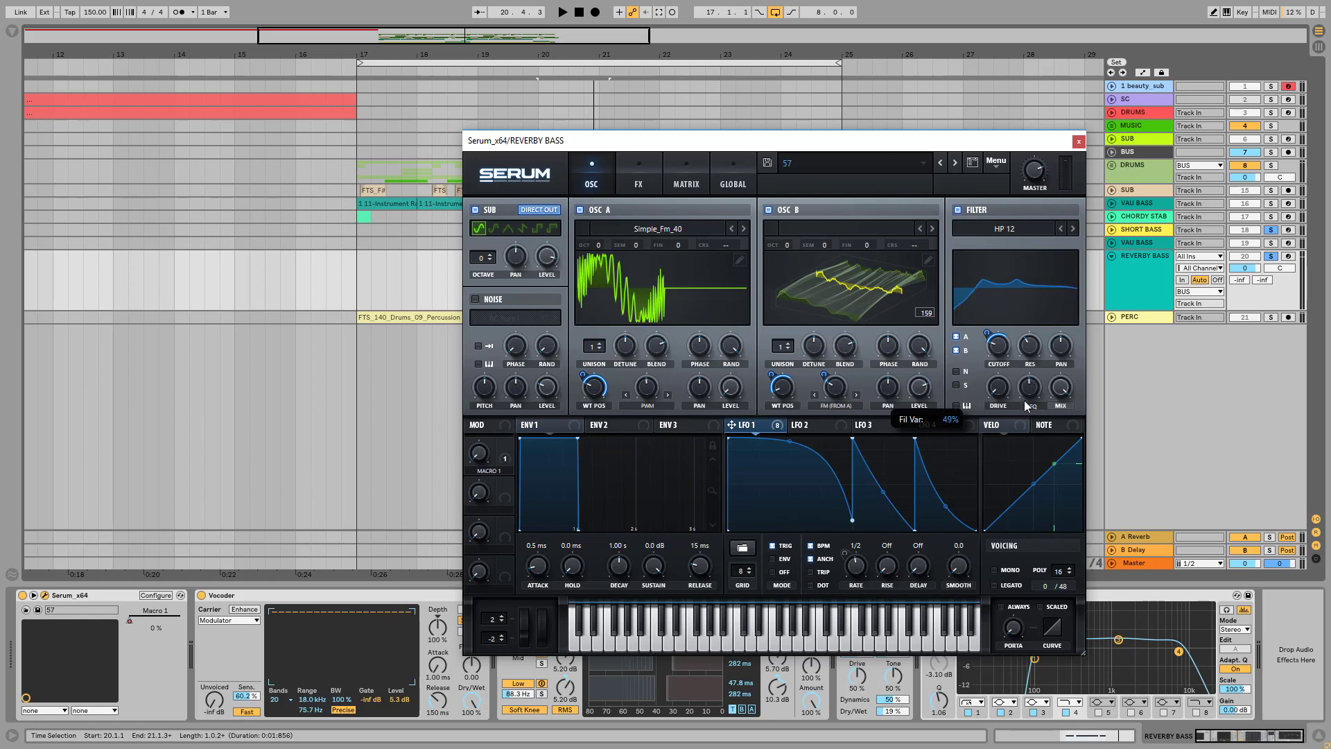
mouse_move(1020, 387)
left_mouse_down()
mouse_move(1033, 374)
mouse_move(1020, 365)
left_mouse_up()
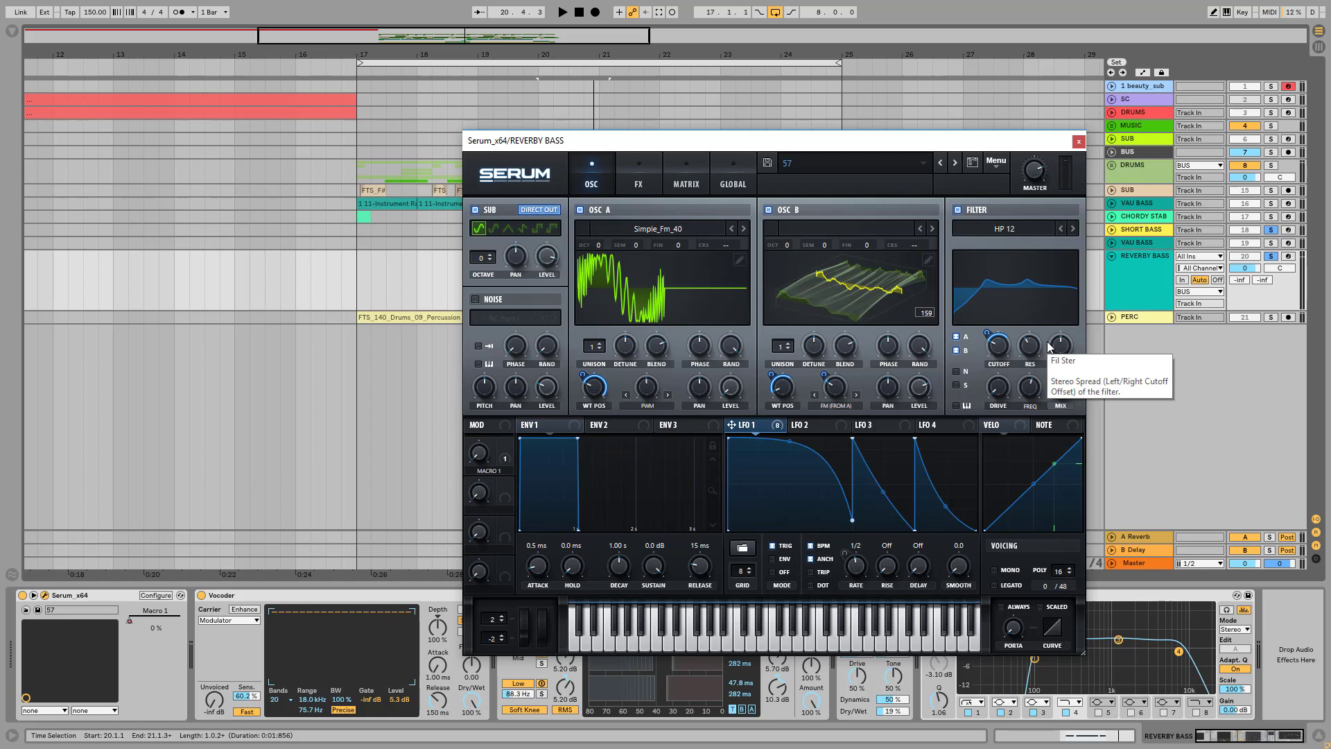
Open Serum's effects page and compare the bass with its EQ effect bypassed and active during playback.
left_click(637, 165)
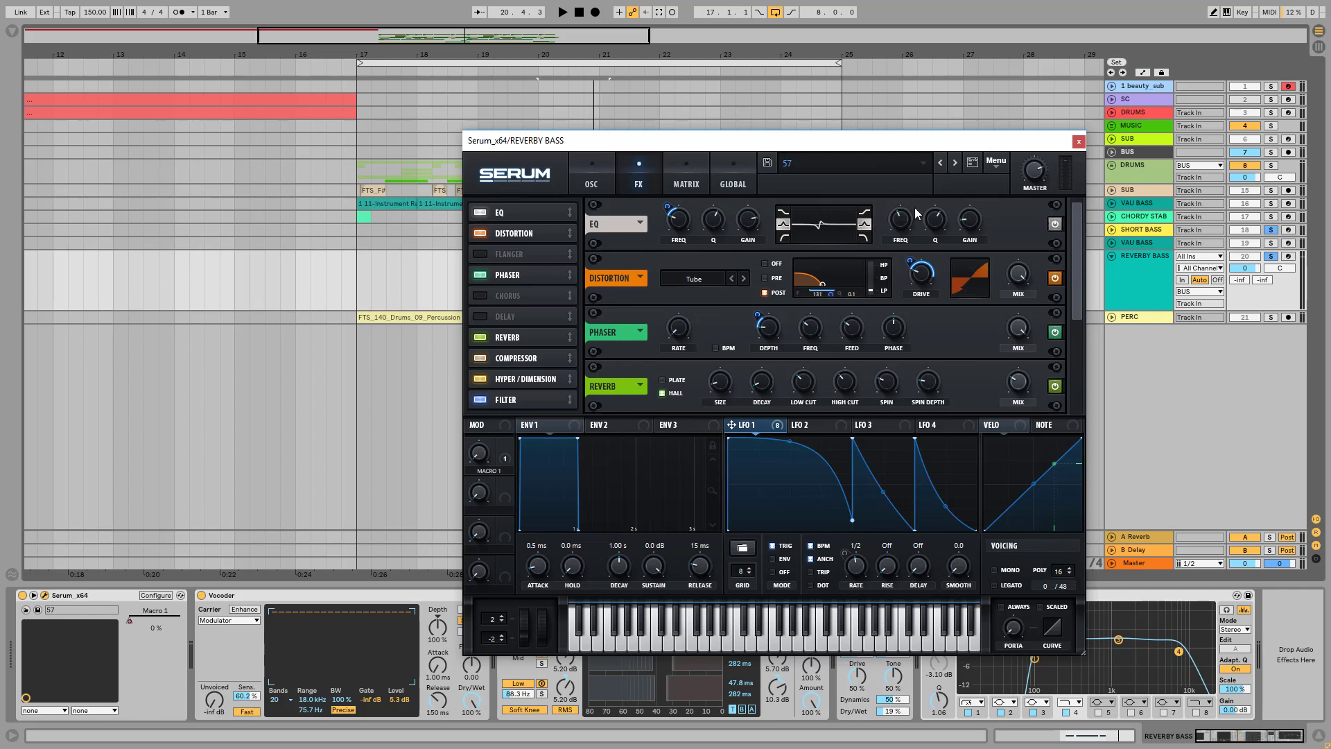
left_click(1054, 224)
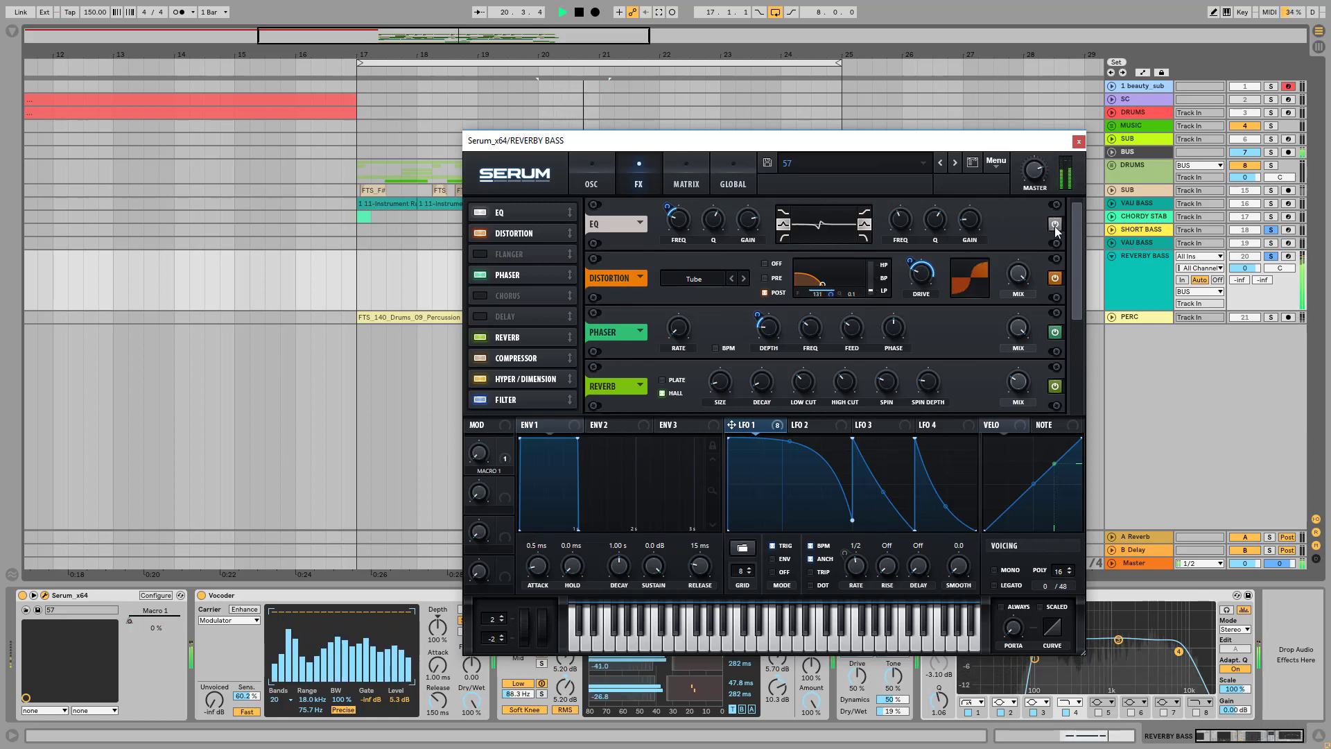
key("space")
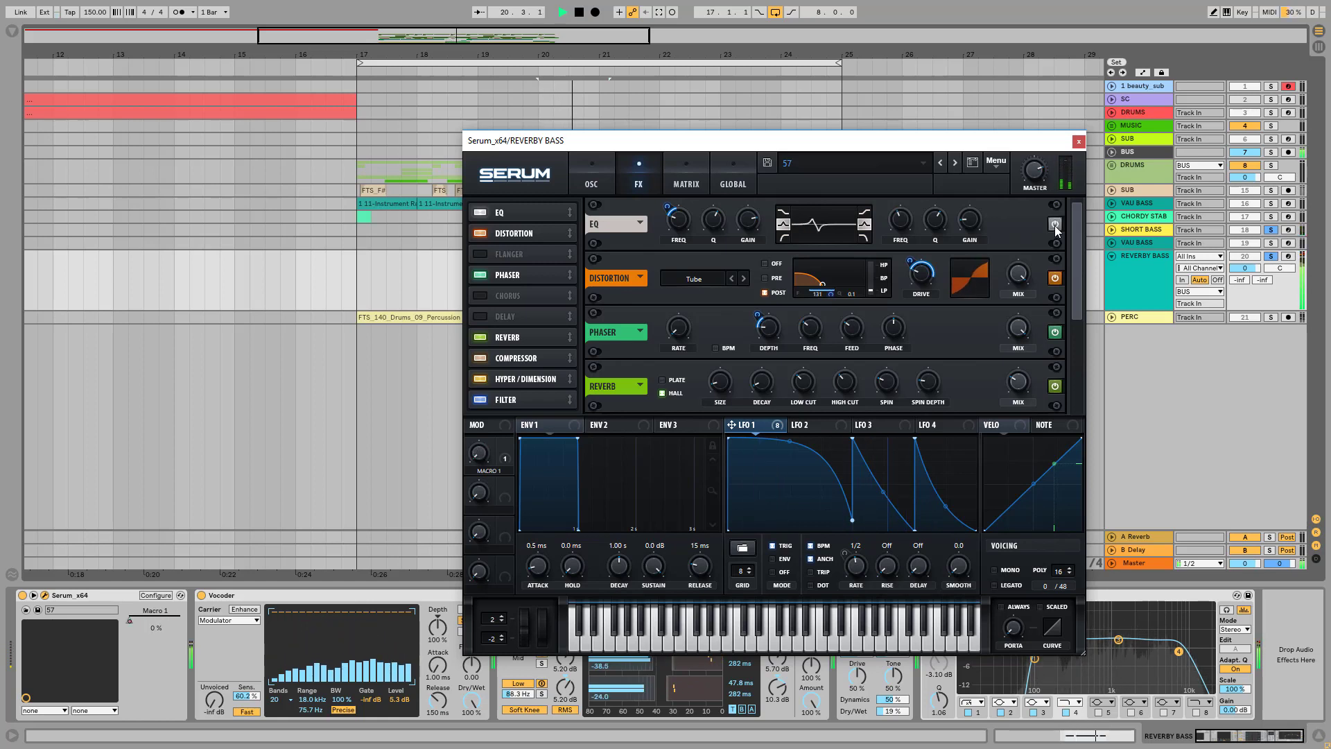
key("space")
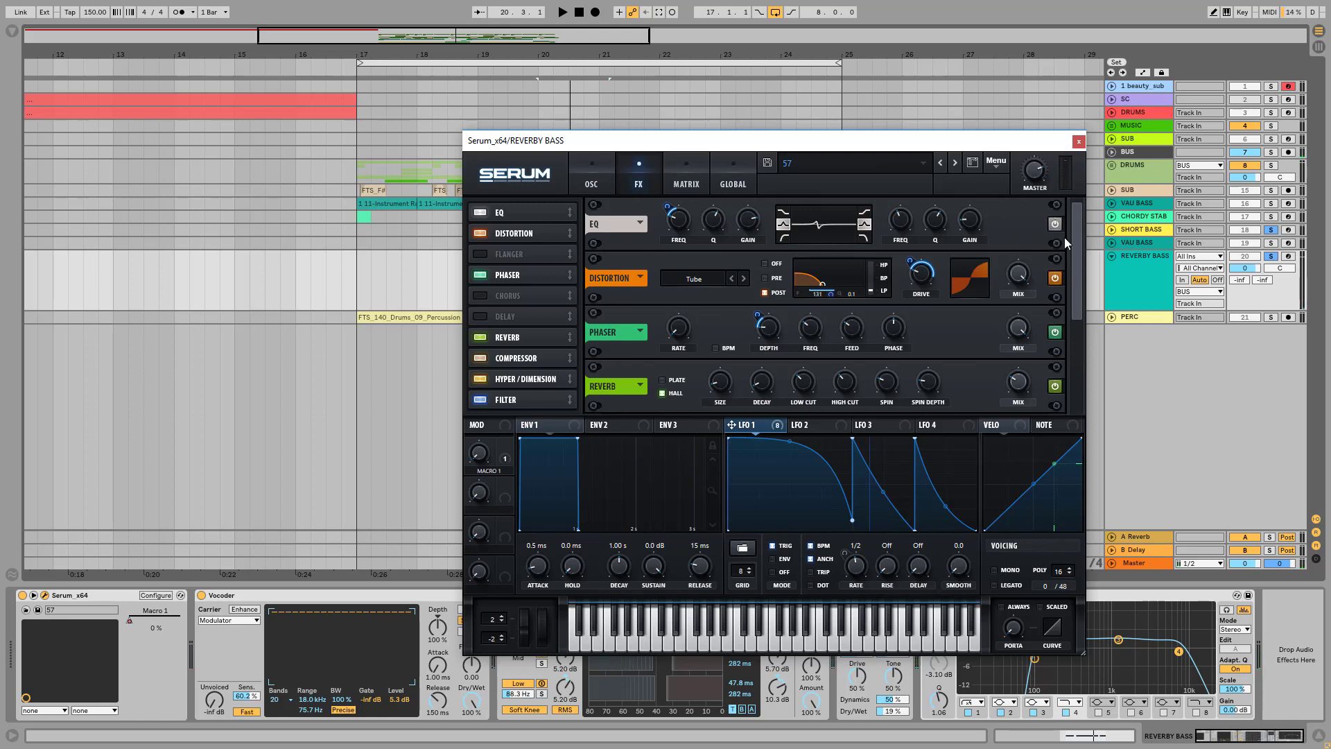
Compare the bass with Serum's Tube distortion and phaser each bypassed and active during playback.
scroll(1078, 260, "down", 1)
scroll(1074, 265, "up", 1)
left_click(1055, 278)
left_click_drag(1076, 268, 1079, 299)
left_click(1055, 276)
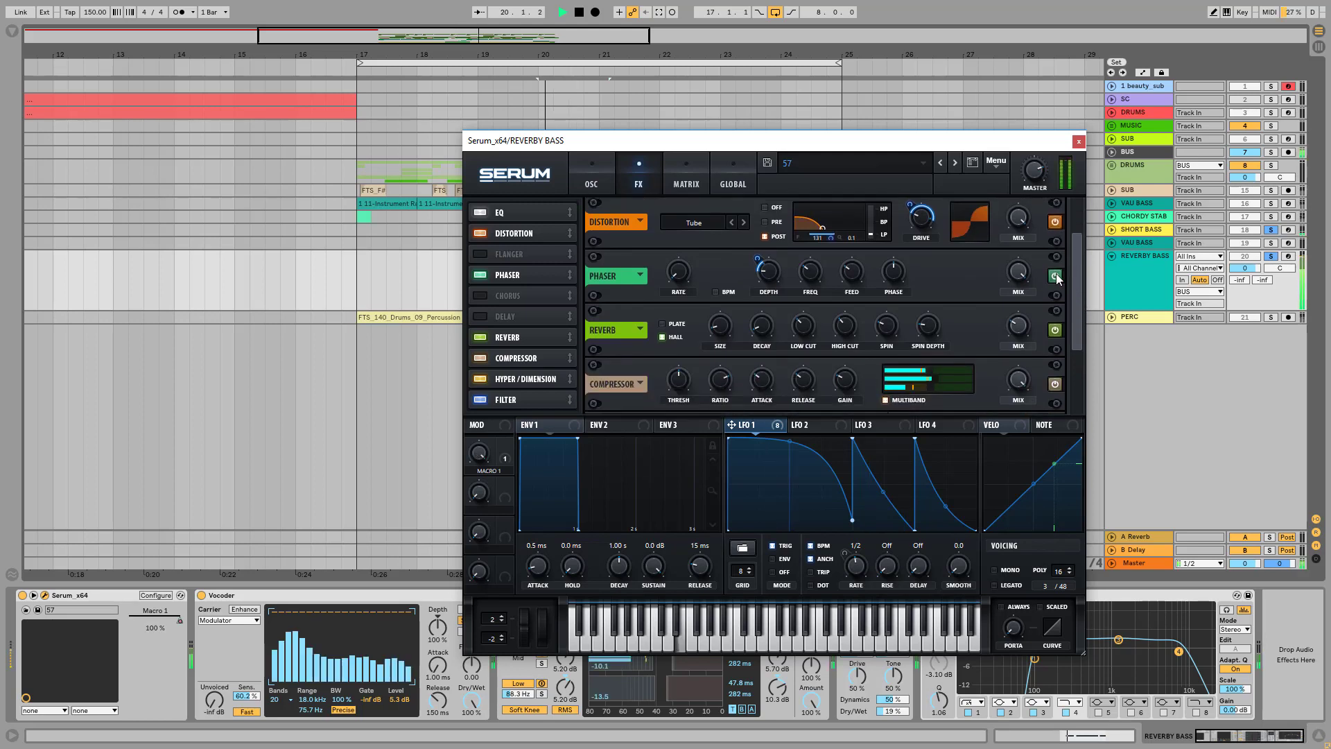
key("space")
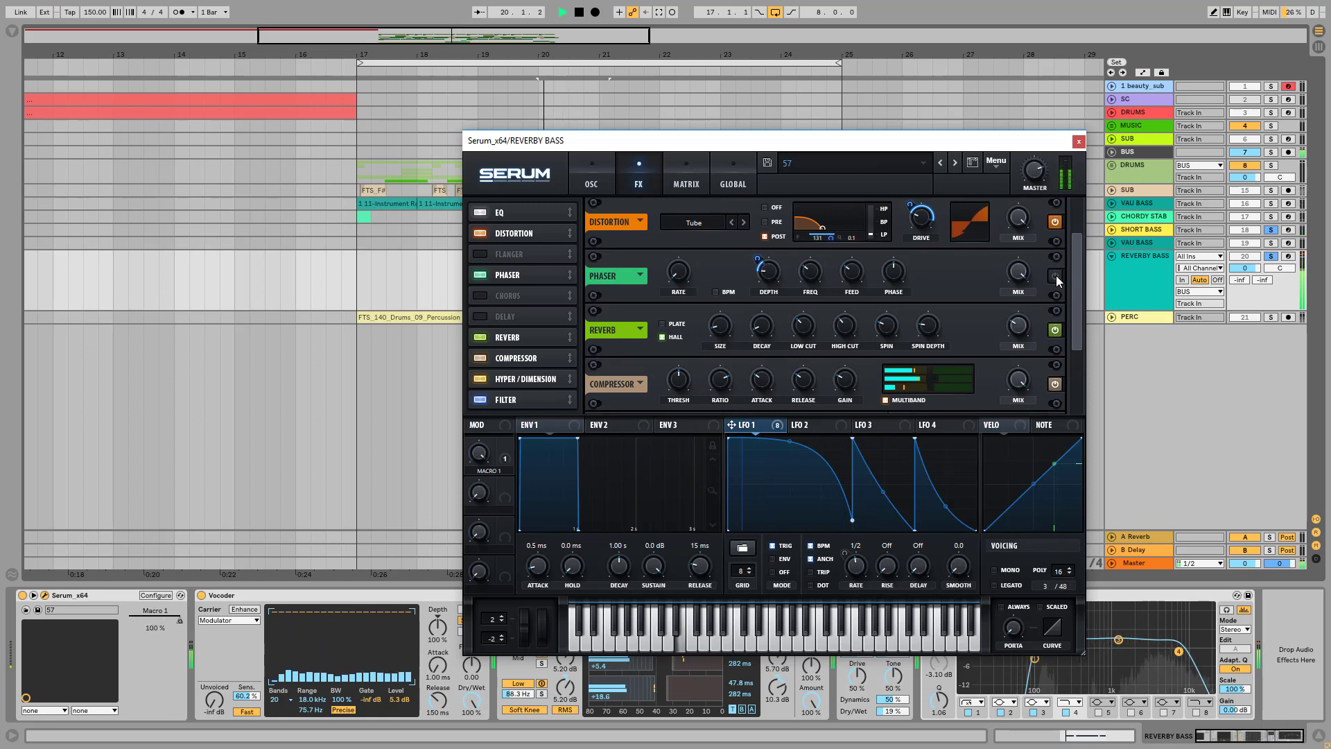
key("space")
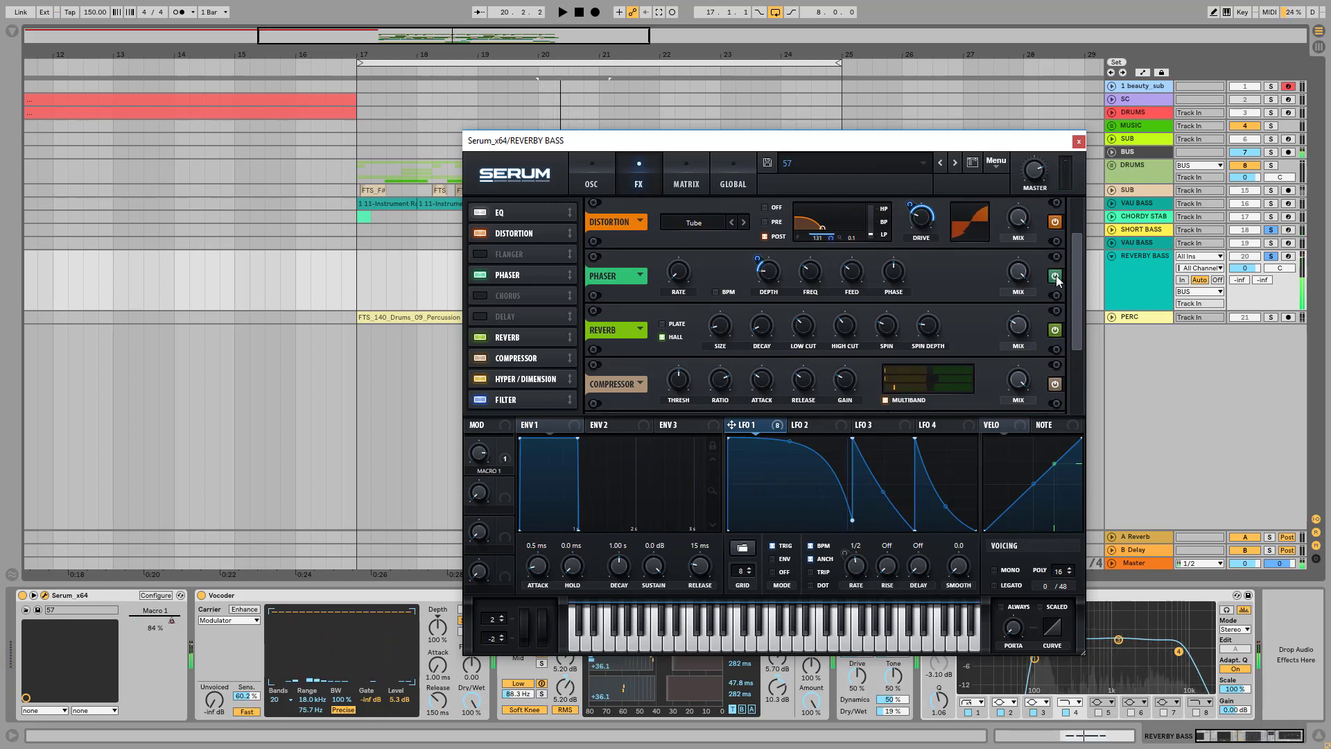
Play the bass while bypassing and re-enabling the Allpasses filter in Serum's effects chain.
left_click_drag(1072, 301, 1072, 355)
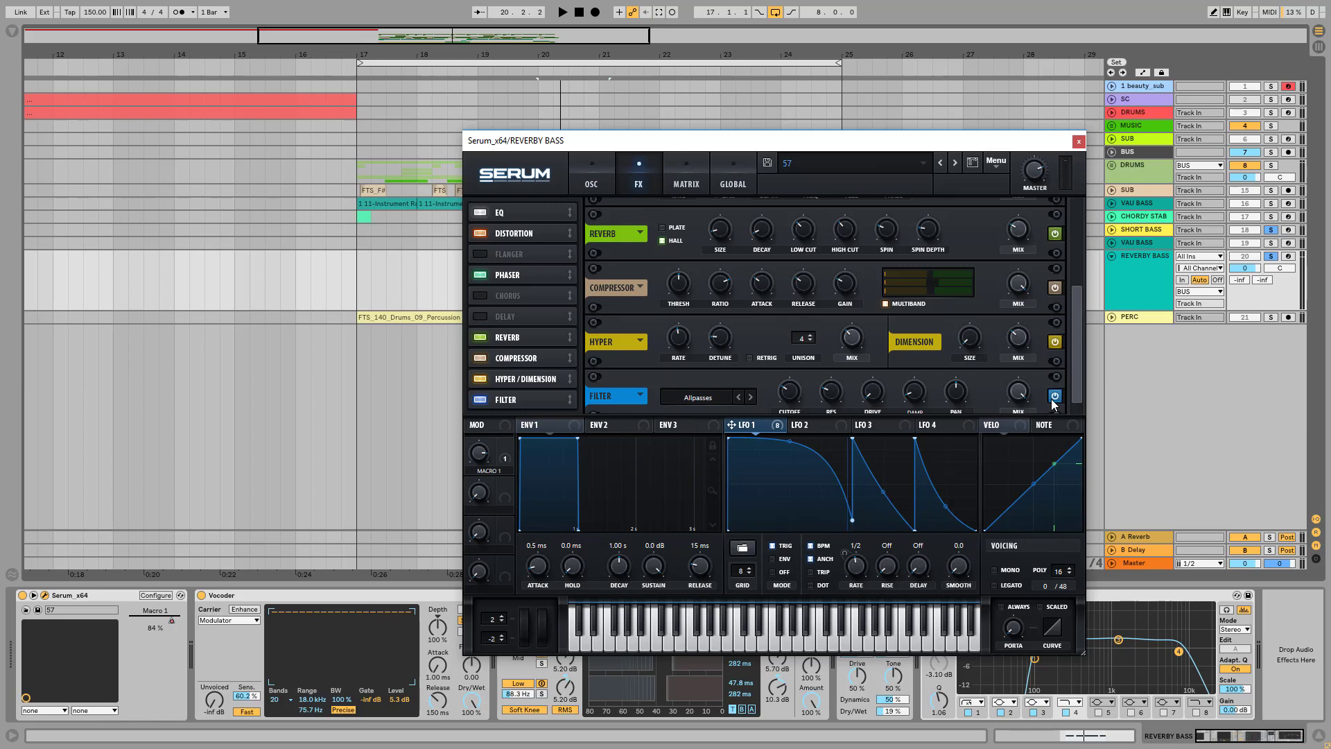
key("space")
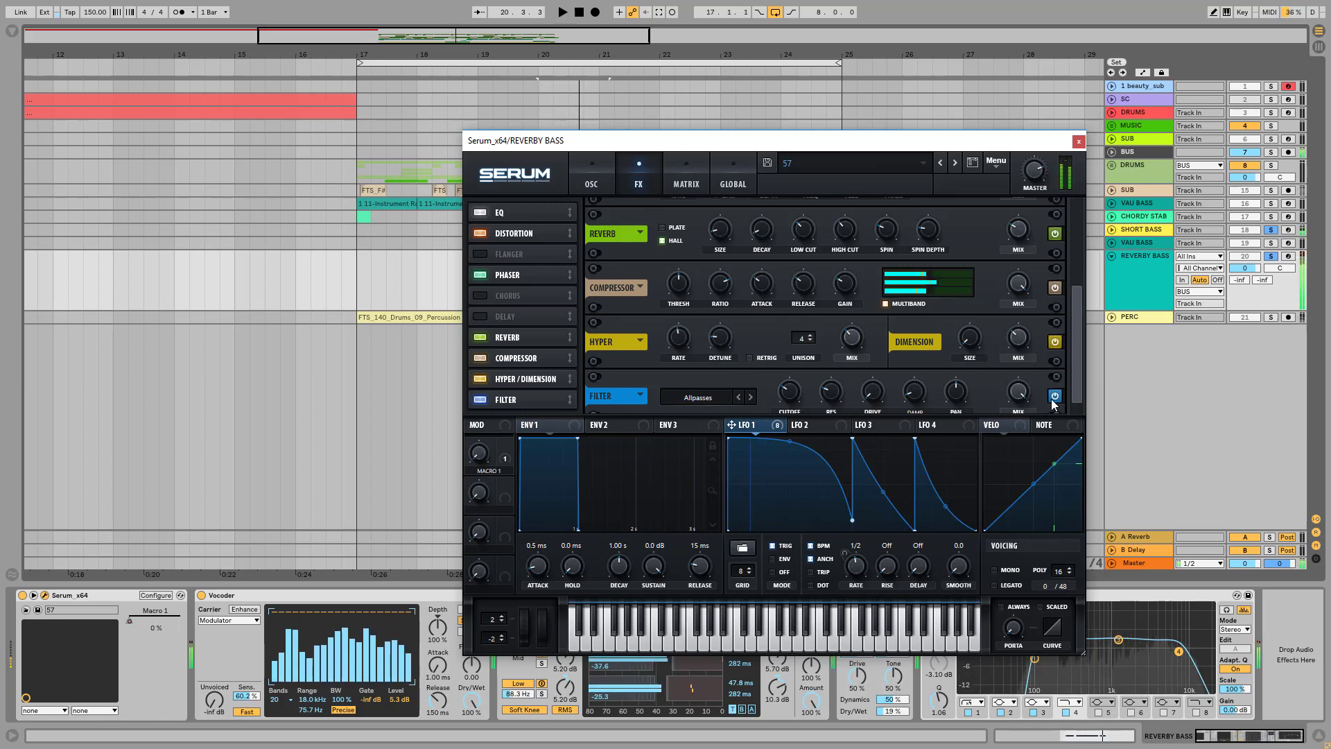
left_click(1053, 398)
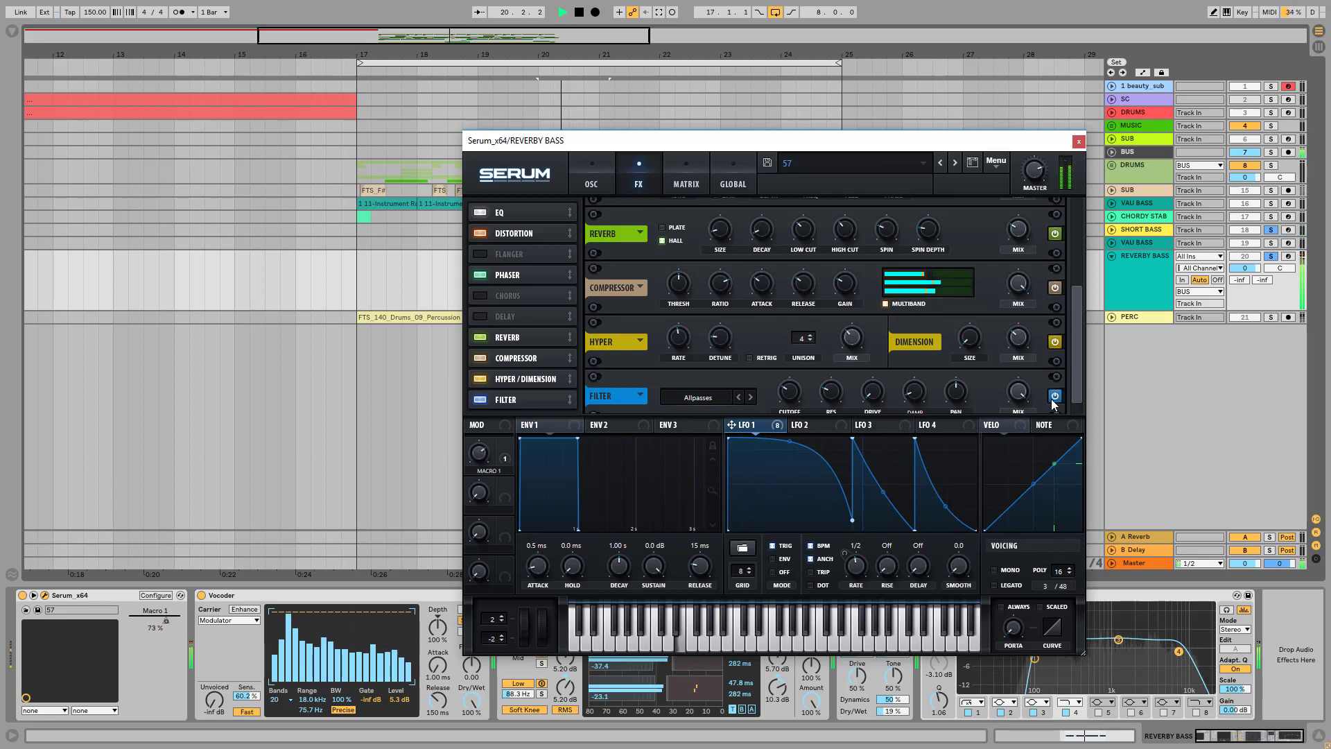
left_click(1054, 397)
key("space")
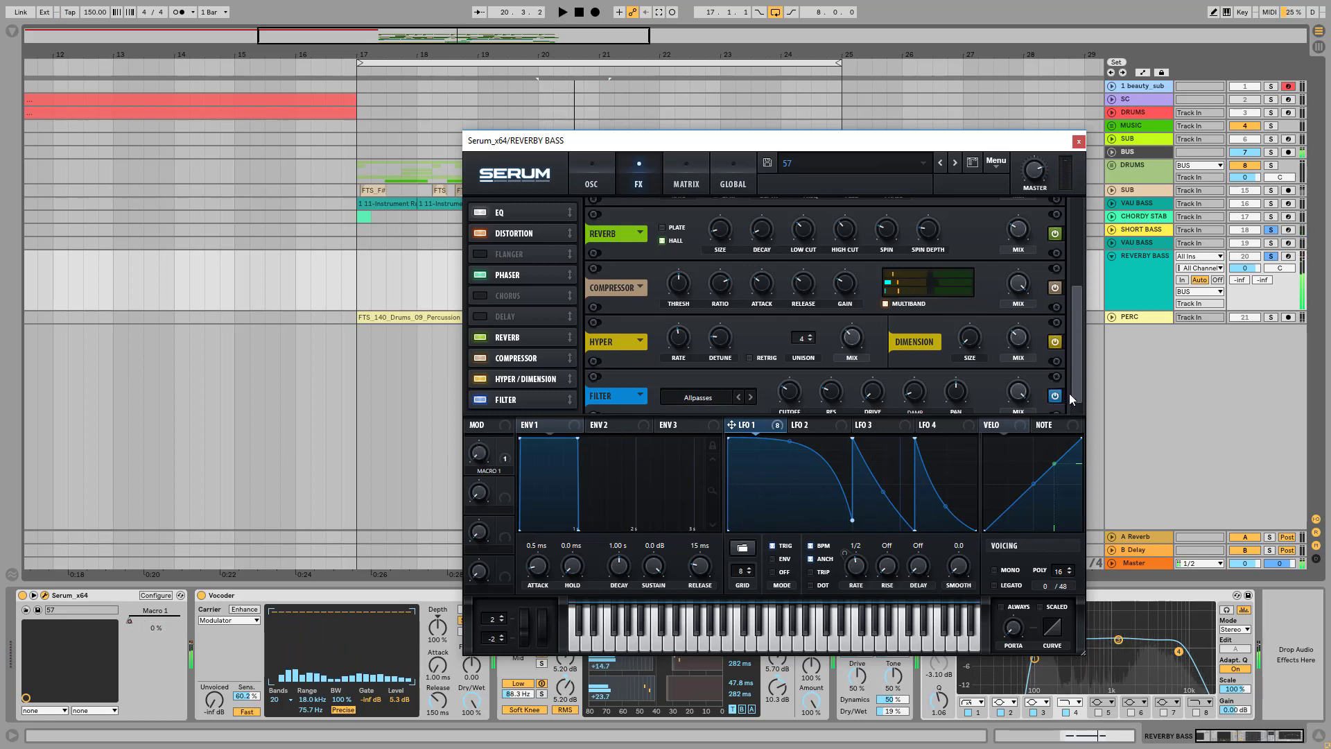
Close the Serum window and play the REVERBY BASS clip with the Vocoder device switched off.
left_click(1079, 143)
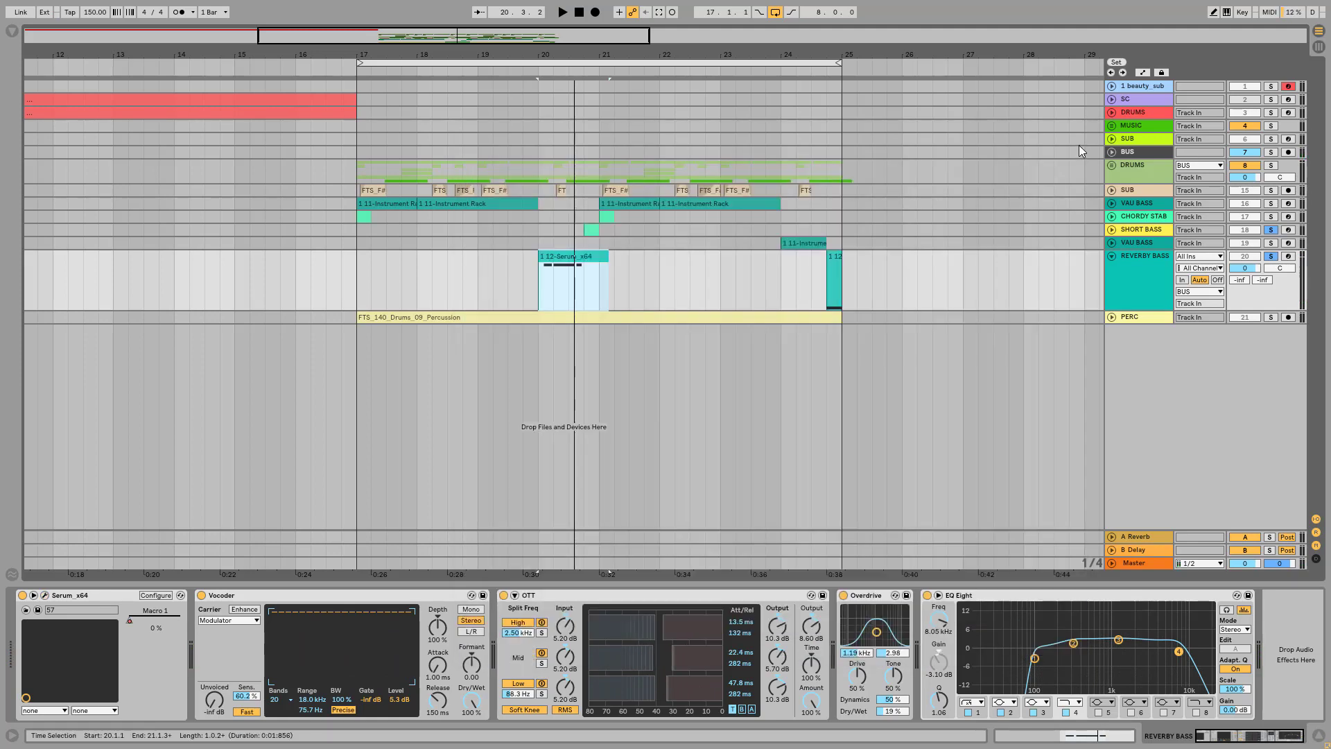
left_click(201, 595)
left_click(82, 596)
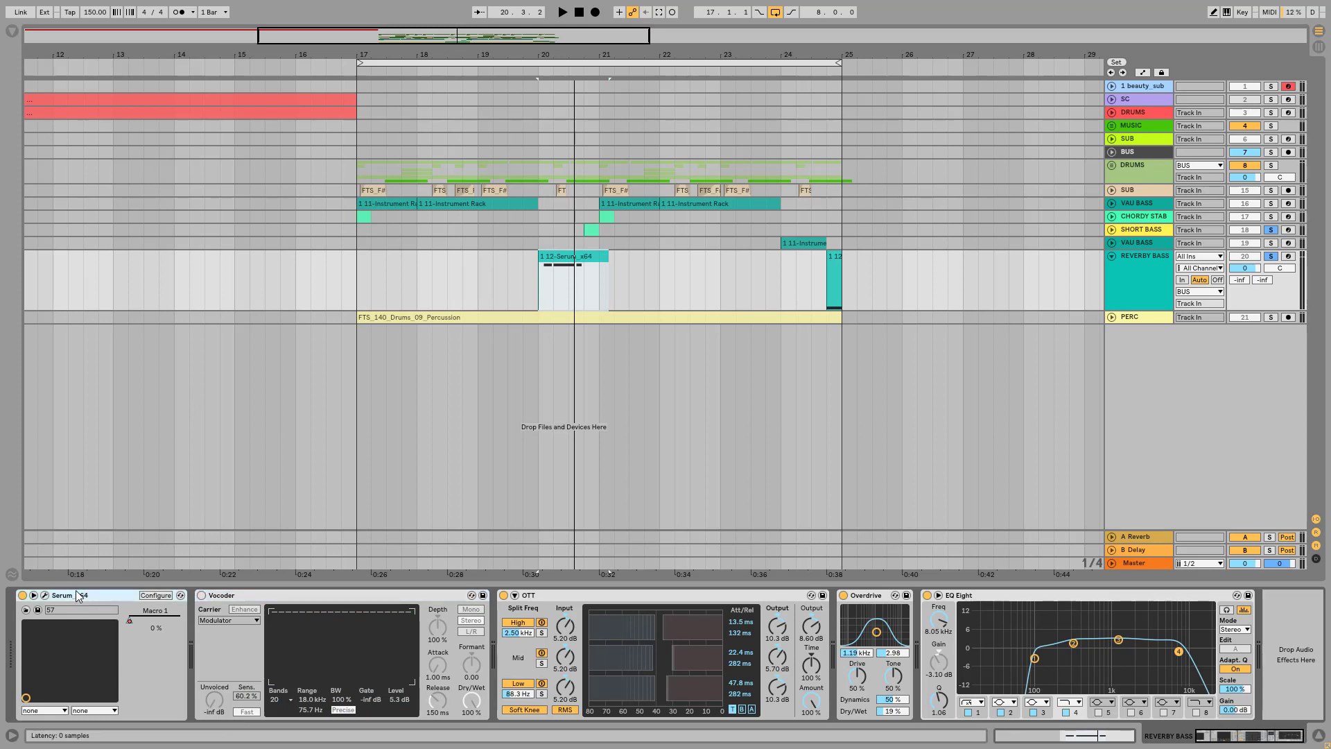
key("space")
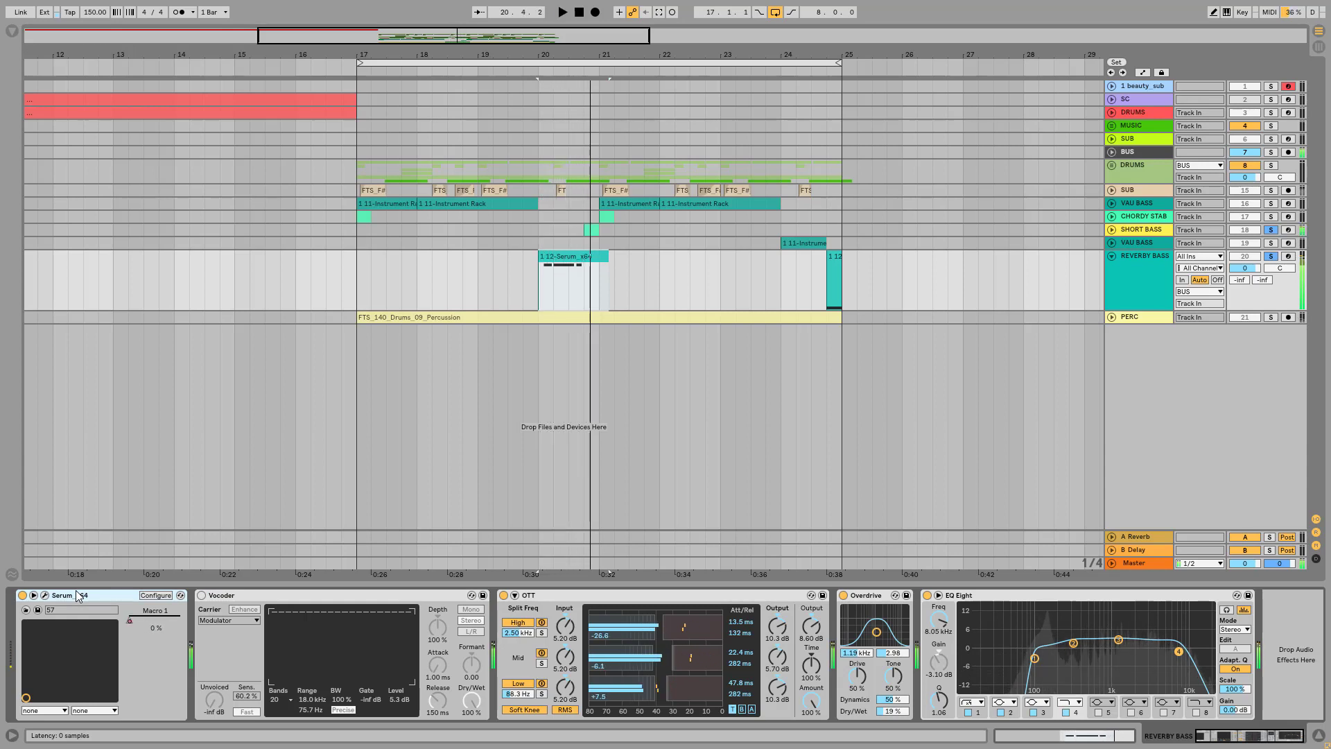
key("space")
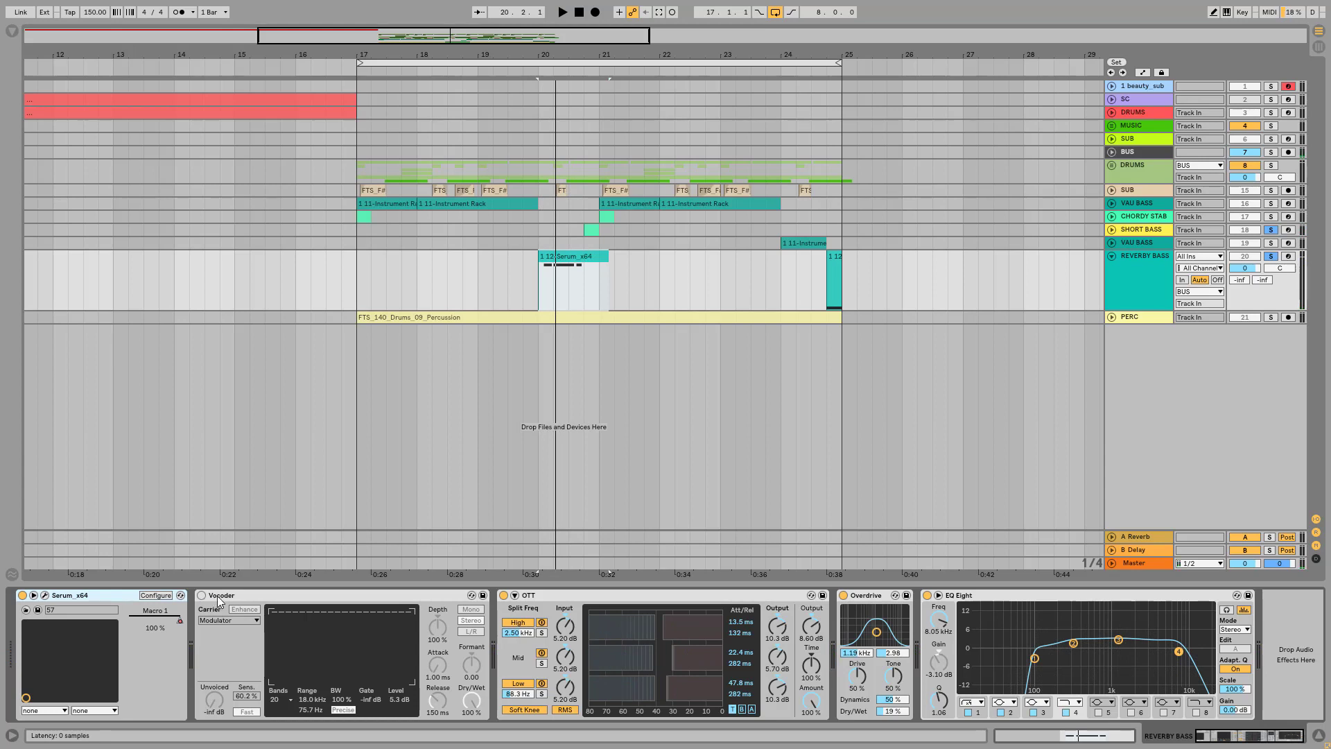
Switch the Vocoder back on and check its carrier options, keeping Modulator.
left_click(318, 598)
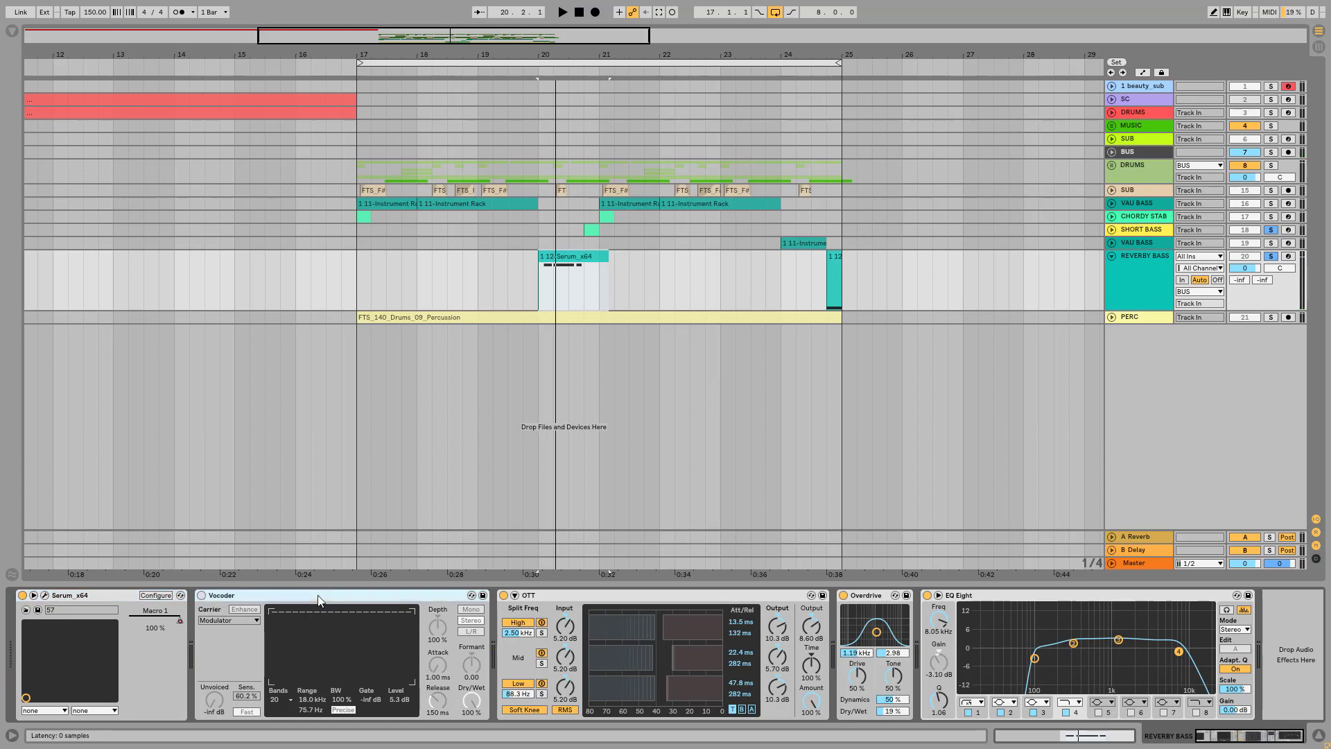
left_click(201, 595)
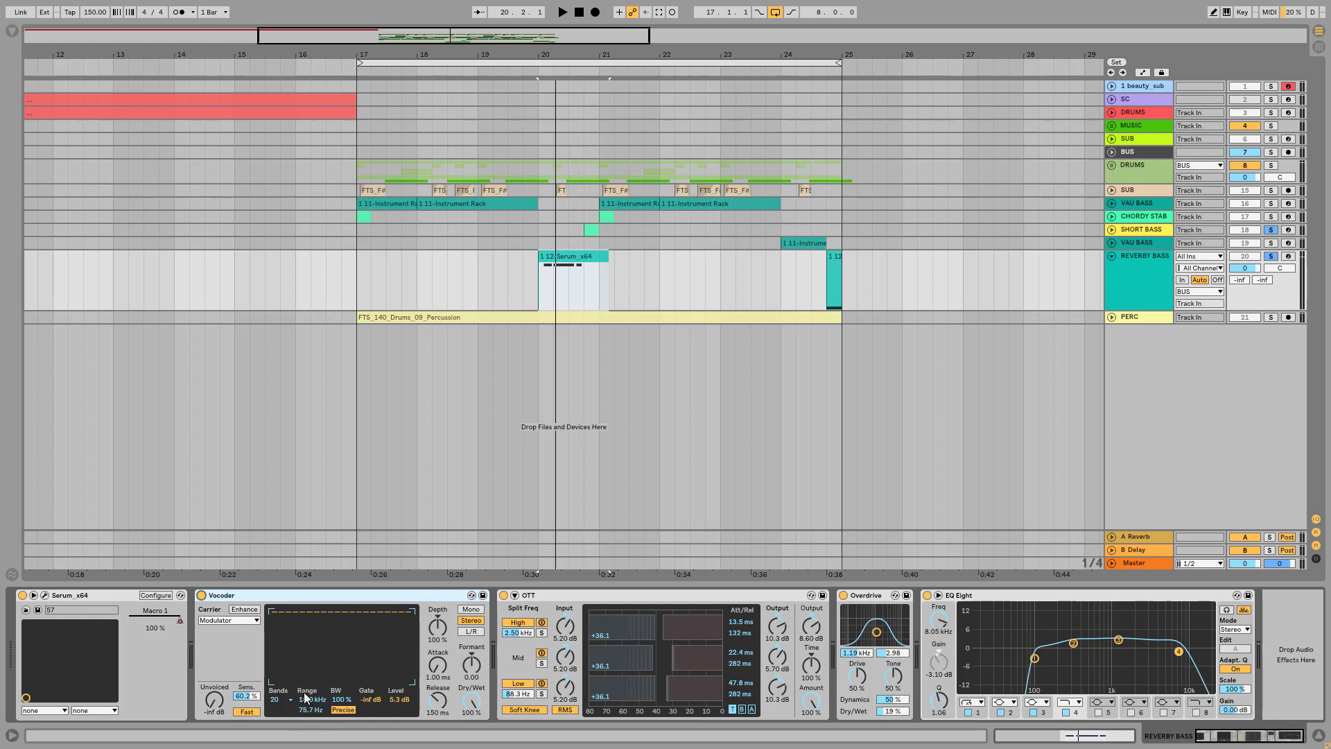
left_click(282, 698)
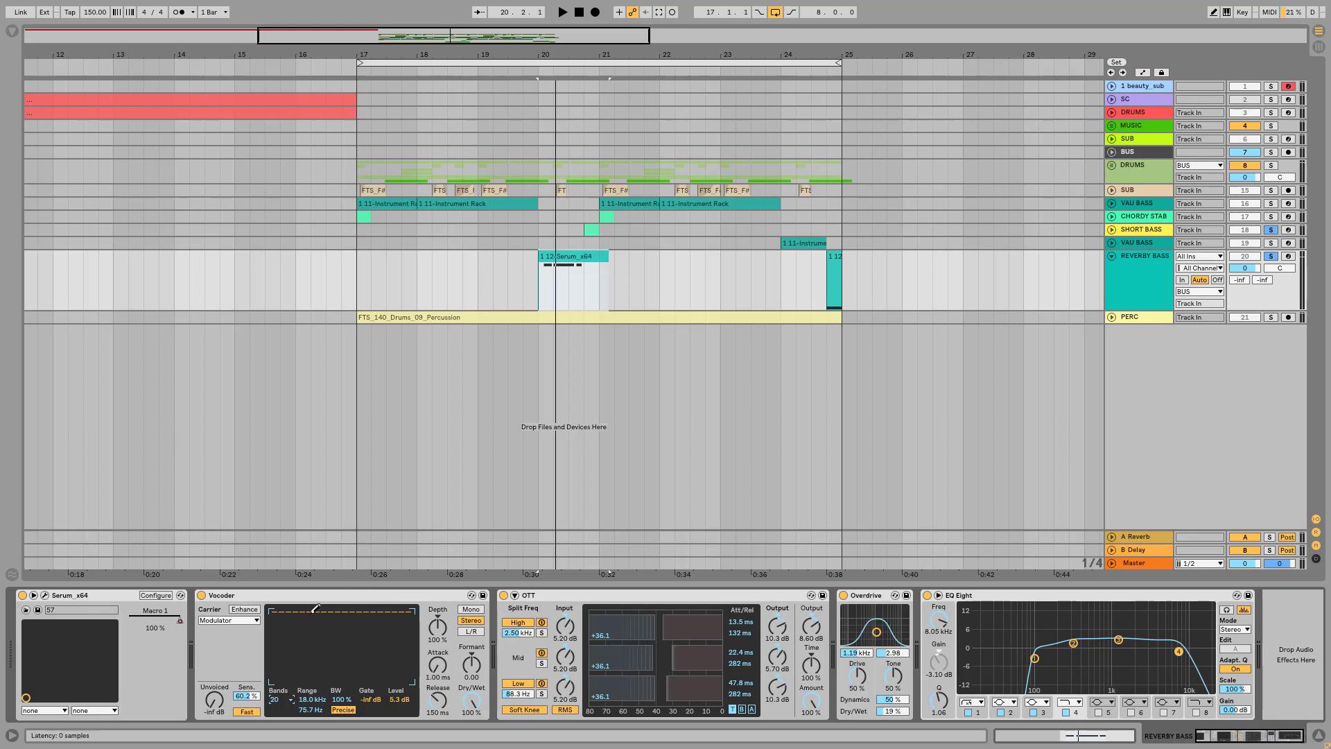
left_click(243, 620)
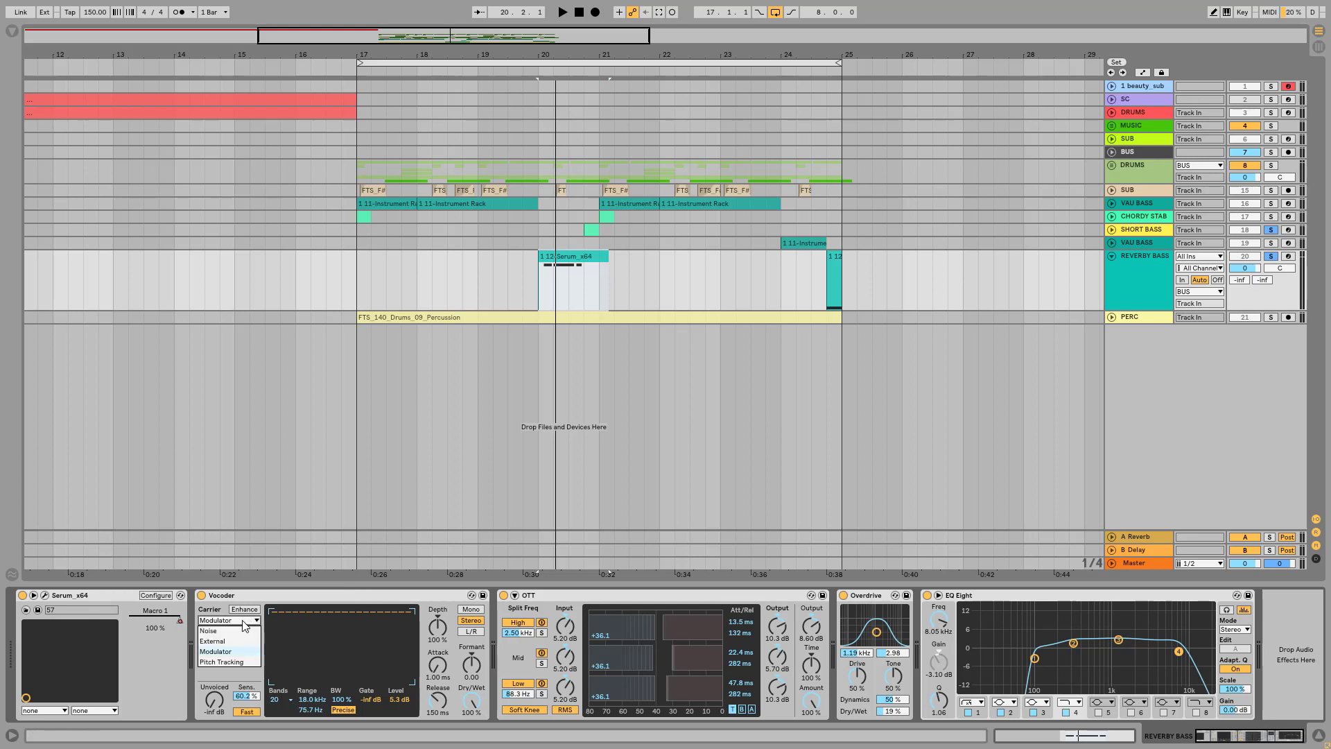
left_click(219, 675)
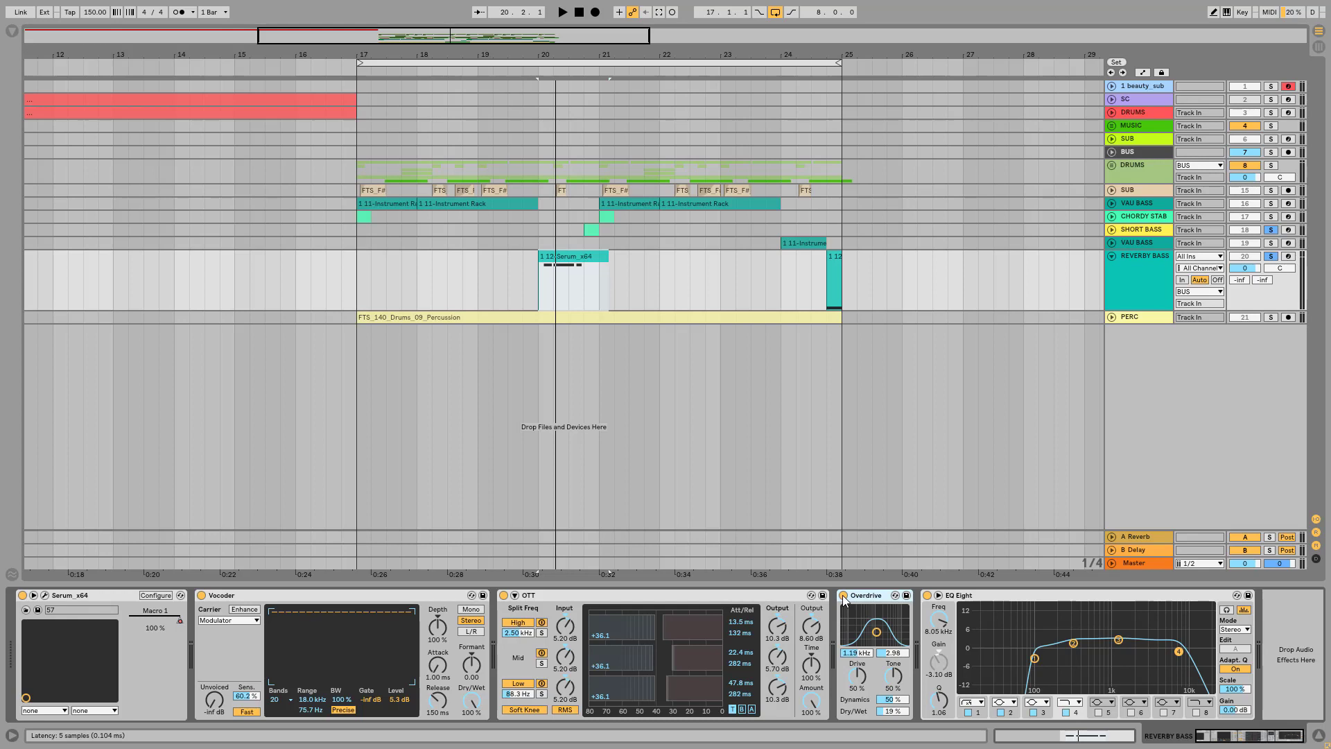
Set EQ Eight's band 4 high cut to about 8.25 kHz with a Q of about 0.78.
left_click(986, 597)
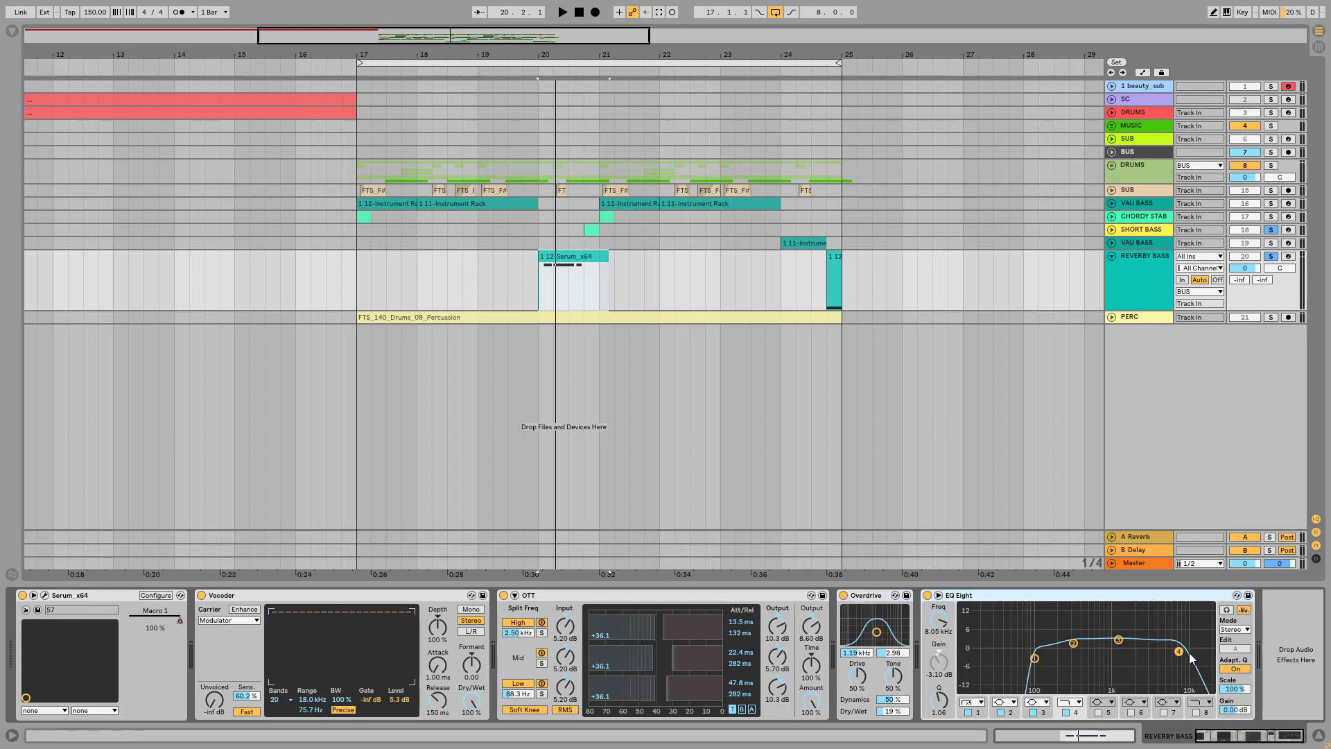
left_click_drag(1188, 652, 1191, 662)
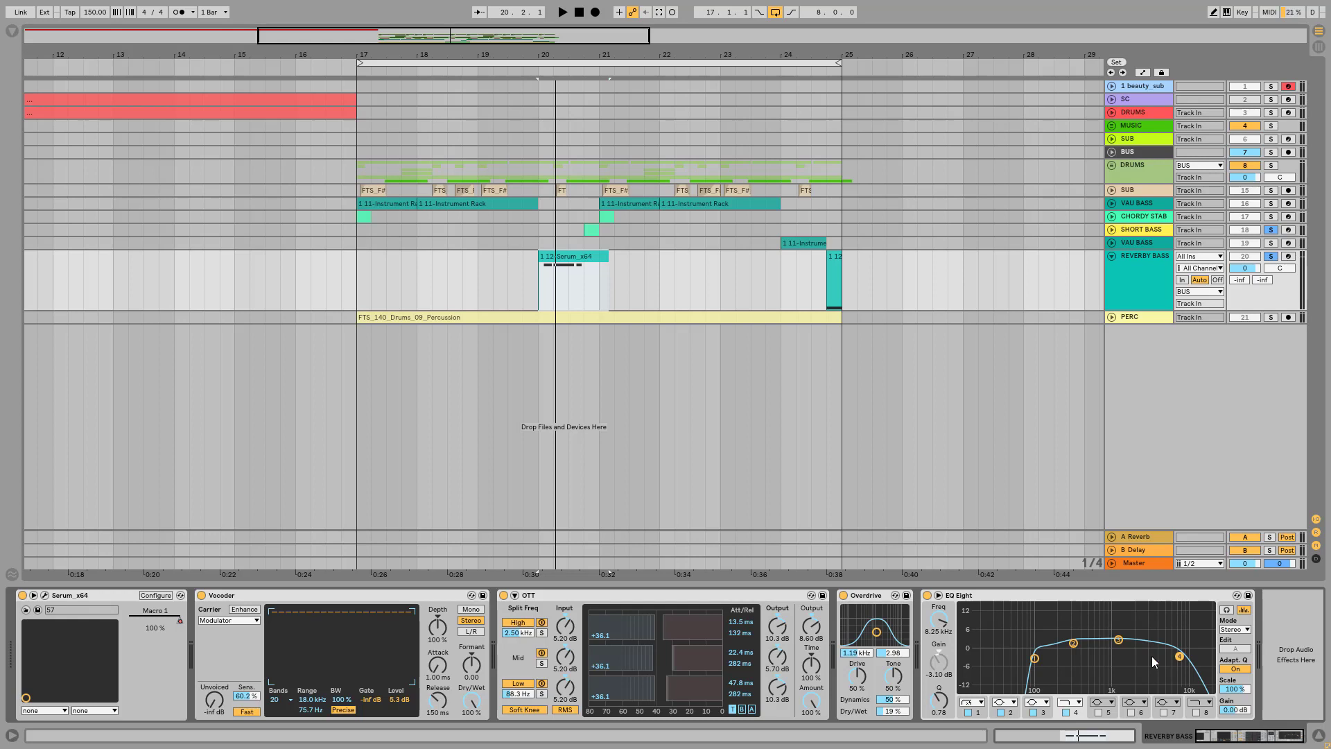
left_click(1099, 595)
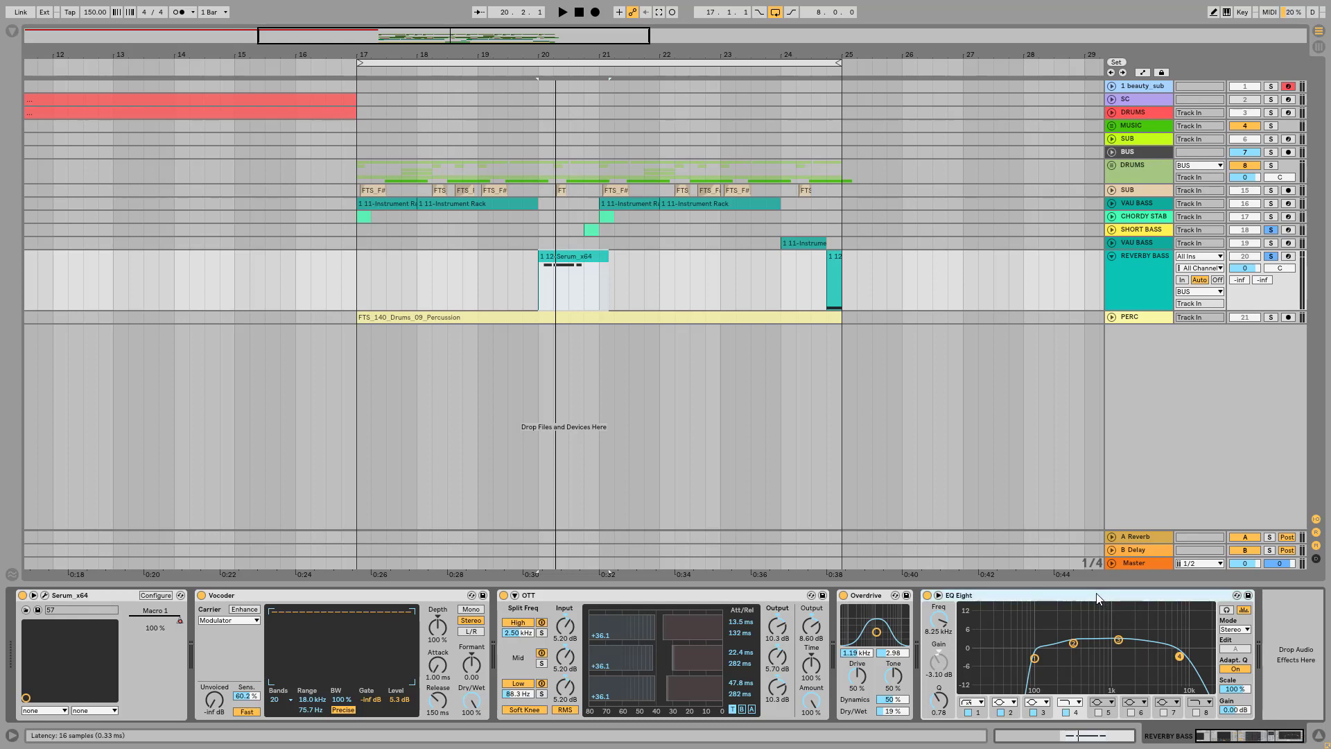
Play the bass while switching EQ Eight and Overdrive off and on to compare their effect.
key("space")
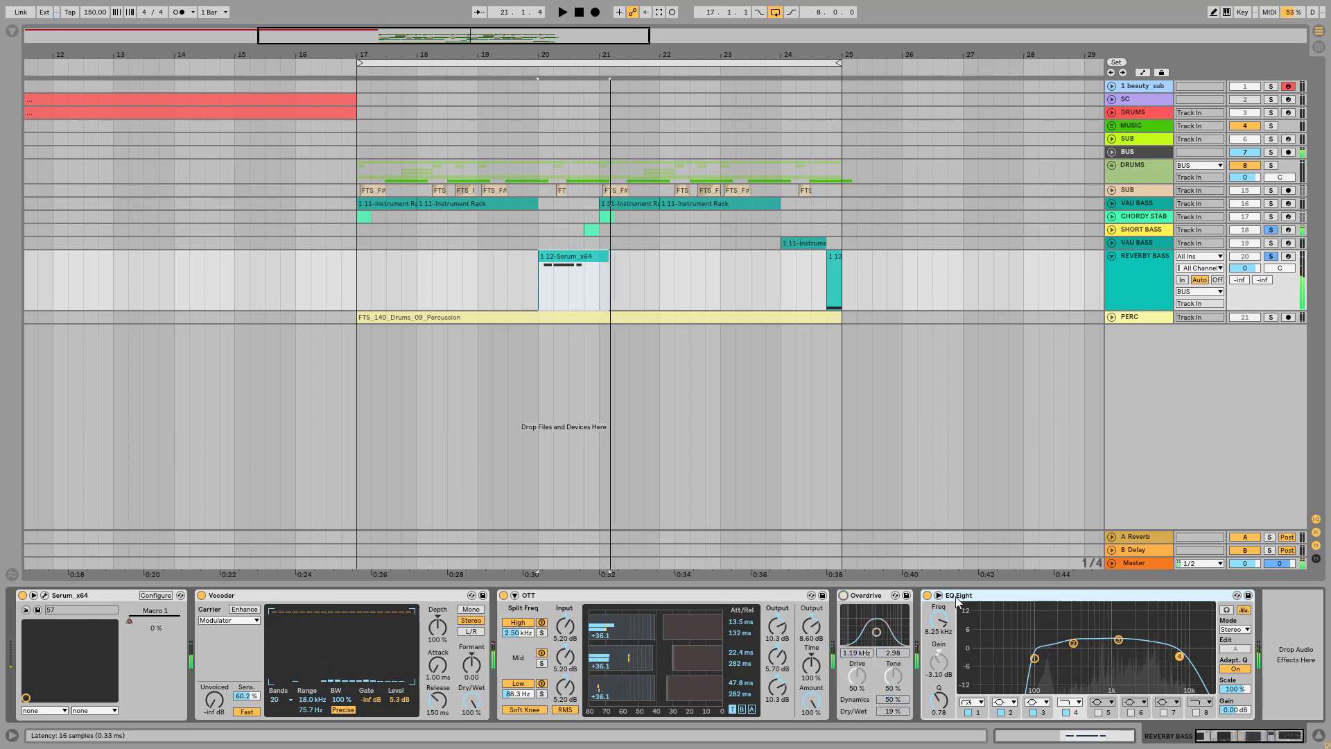
left_click(928, 595)
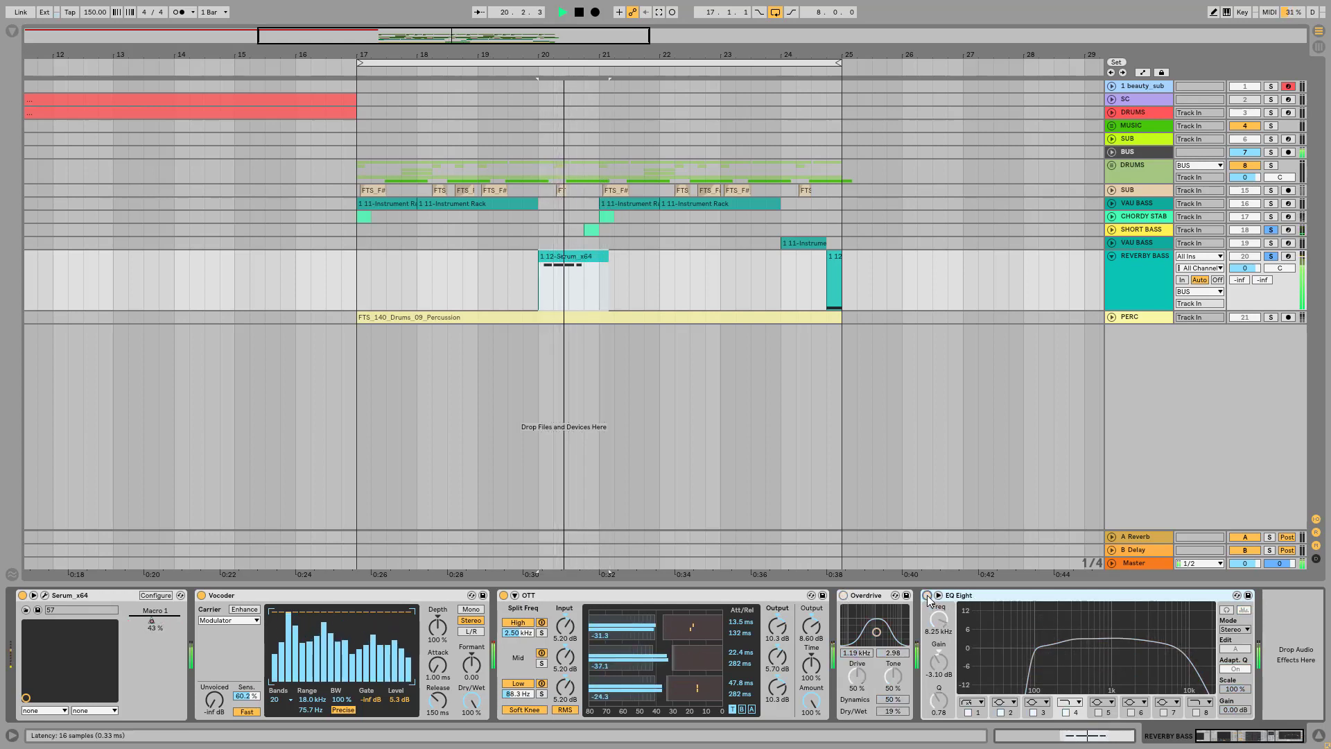
left_click(928, 595)
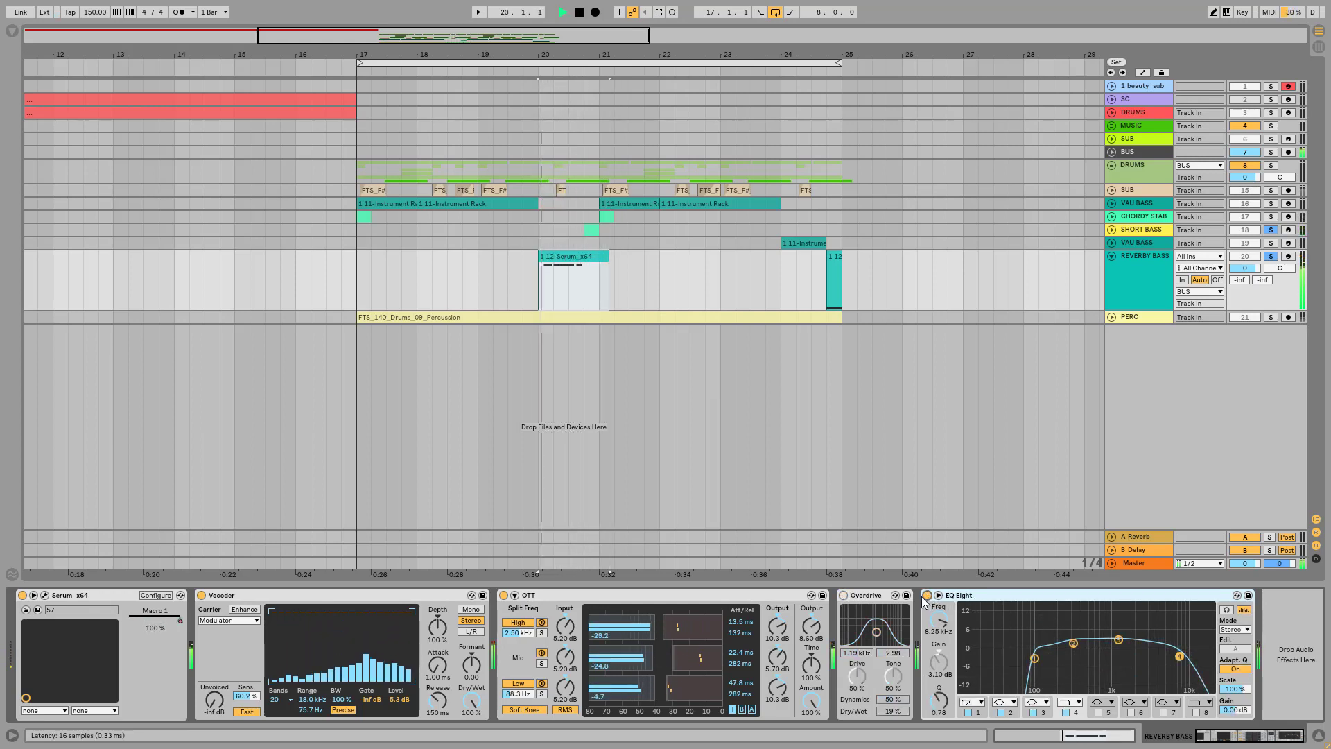
left_click(844, 595)
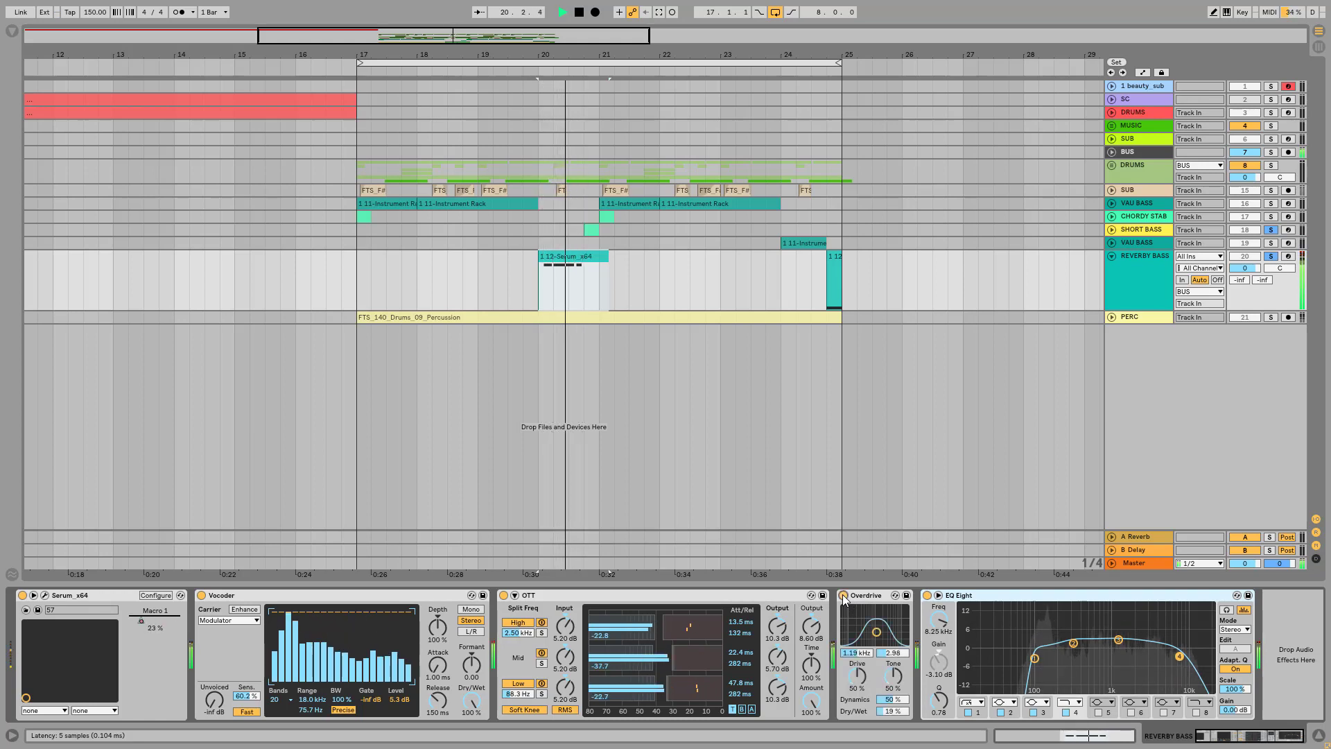